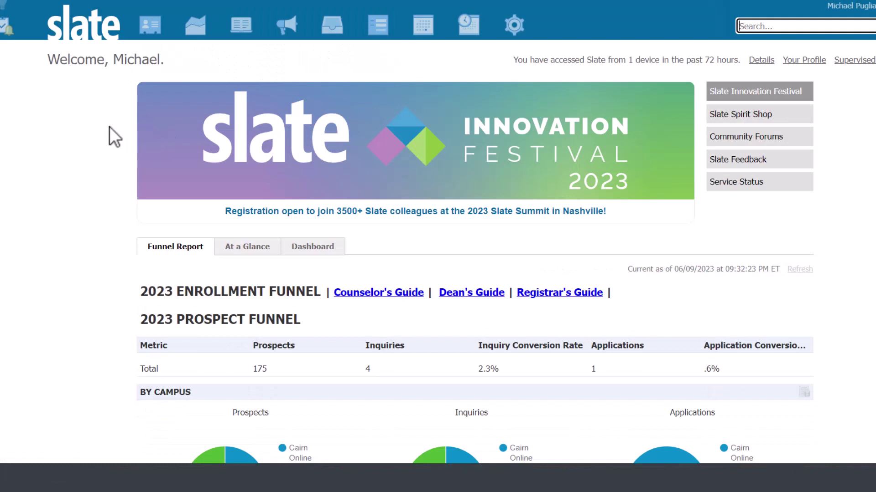
Step: Bring up Slate's home dashboard with the 2023 Enrollment Funnel: 175 prospects, 4 inquiries, 1 application
{"action": "left_click", "coordinate": [74, 134]}
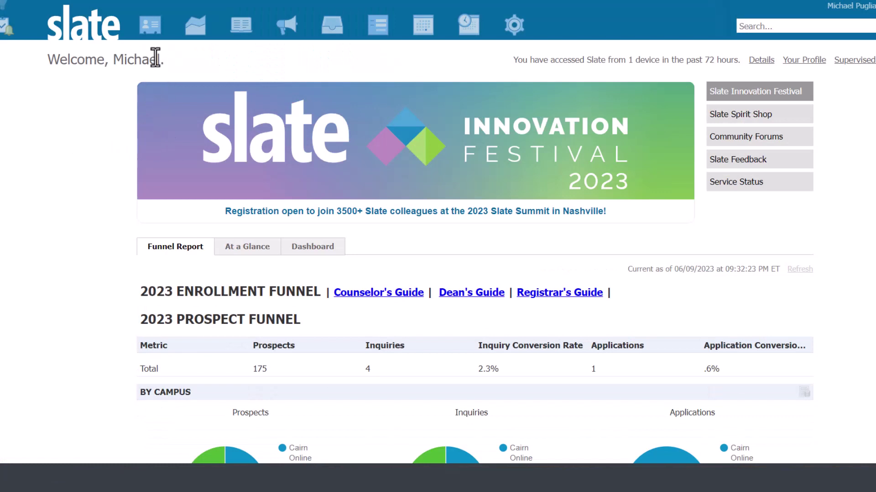
Step: Search the database through Records and open the test applicant's record from the results
{"action": "mouse_move", "coordinate": [150, 38]}
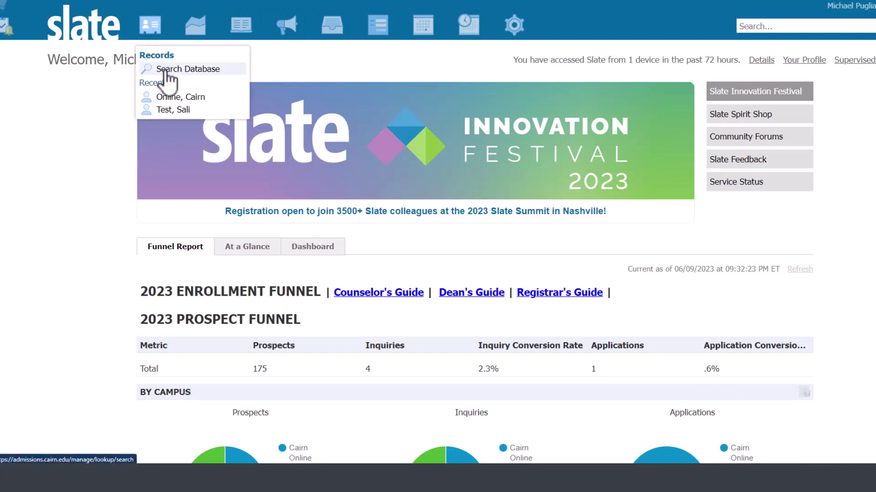
{"action": "left_click", "coordinate": [166, 70]}
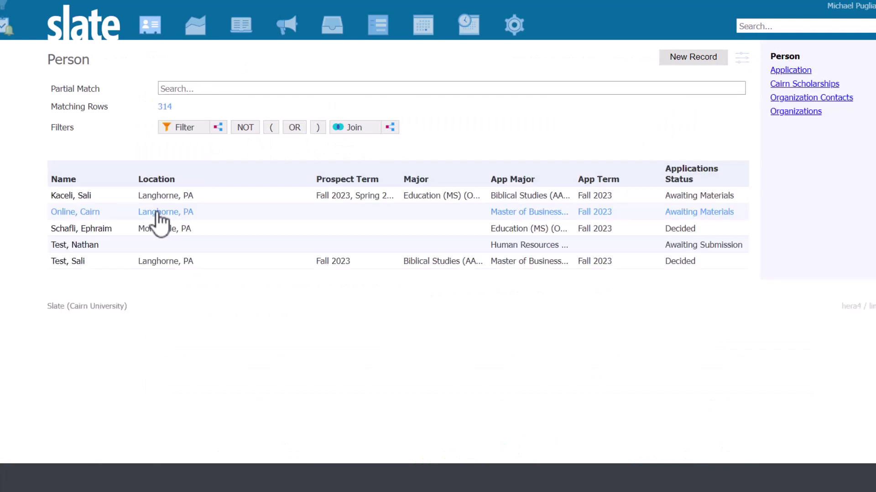
{"action": "left_click", "coordinate": [157, 213]}
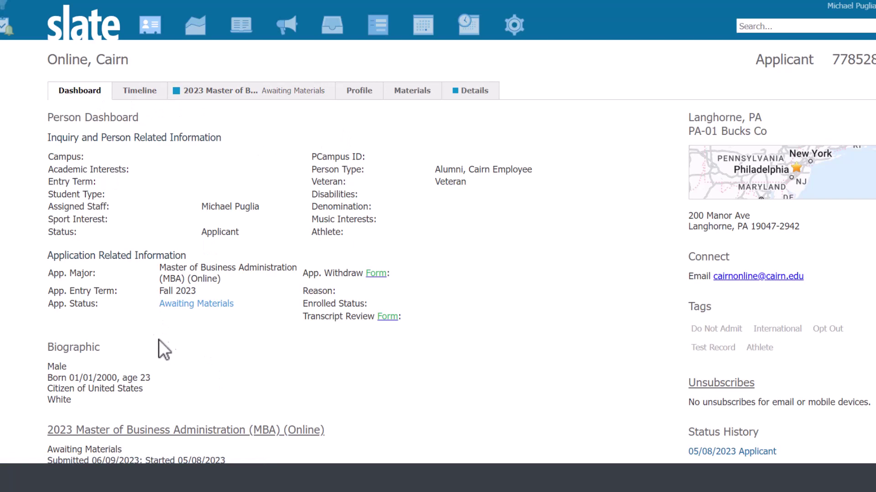
Step: Scroll to the 2023 MBA (Online) application and point out its dates and Awaiting Materials status
{"action": "scroll", "coordinate": [73, 282], "scroll_direction": "down", "scroll_amount": 2}
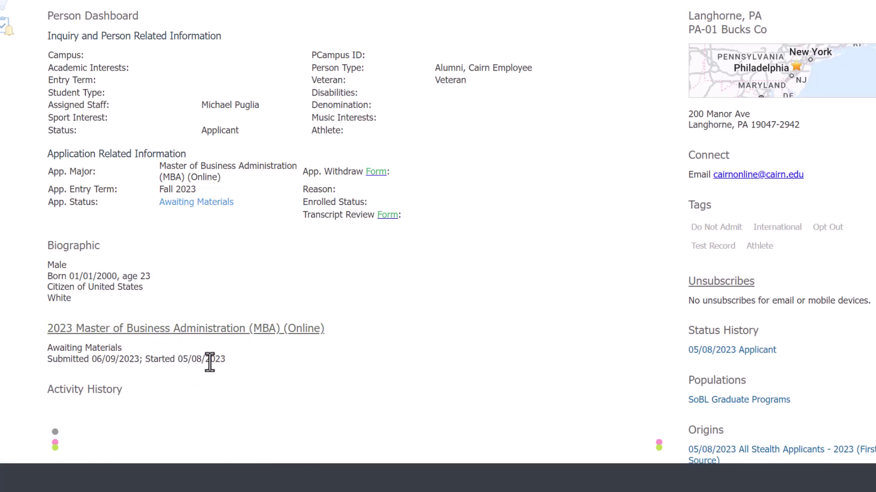
{"action": "mouse_move", "coordinate": [210, 360]}
{"action": "left_mouse_down"}
{"action": "mouse_move", "coordinate": [86, 362]}
{"action": "mouse_move", "coordinate": [48, 347]}
{"action": "left_mouse_up"}
{"action": "left_click", "coordinate": [132, 351]}
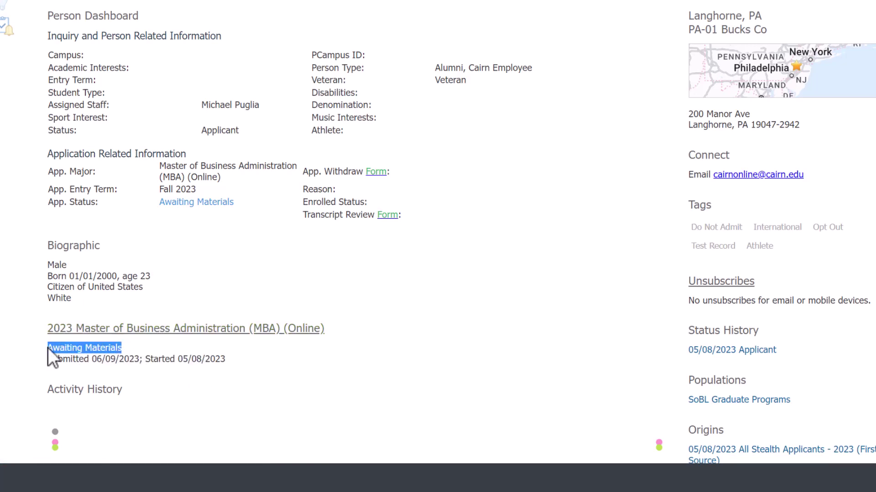
{"action": "left_click", "coordinate": [126, 352]}
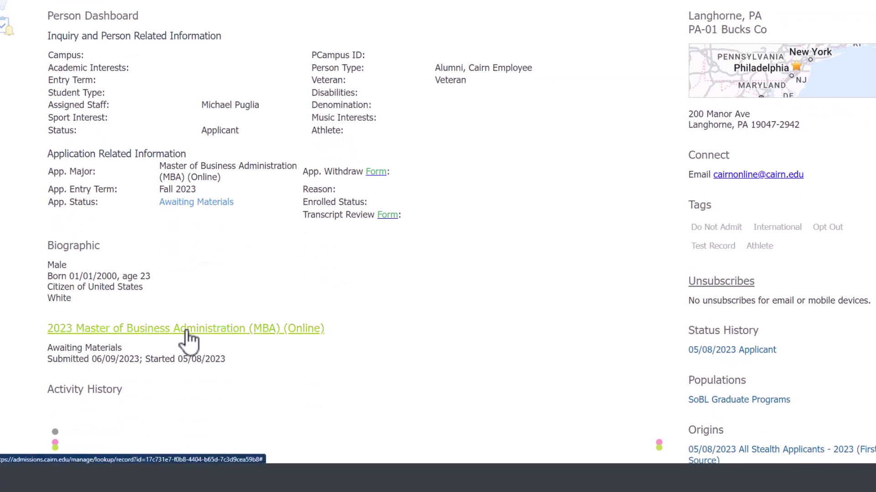
Step: Open the 2023 MBA (Online) application link, then return to the person's dashboard
{"action": "left_click", "coordinate": [185, 331]}
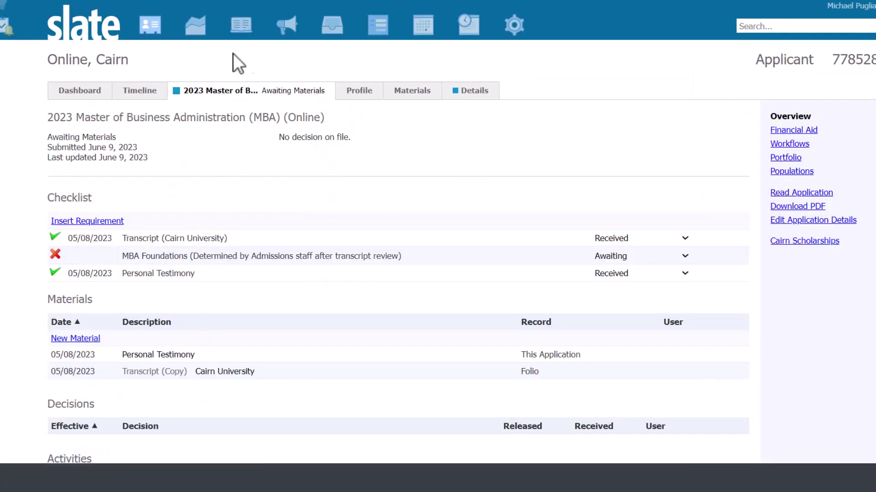
{"action": "scroll", "coordinate": [136, 274], "scroll_direction": "down", "scroll_amount": 4}
{"action": "scroll", "coordinate": [154, 272], "scroll_direction": "up", "scroll_amount": 4}
{"action": "key", "text": "alt+Left"}
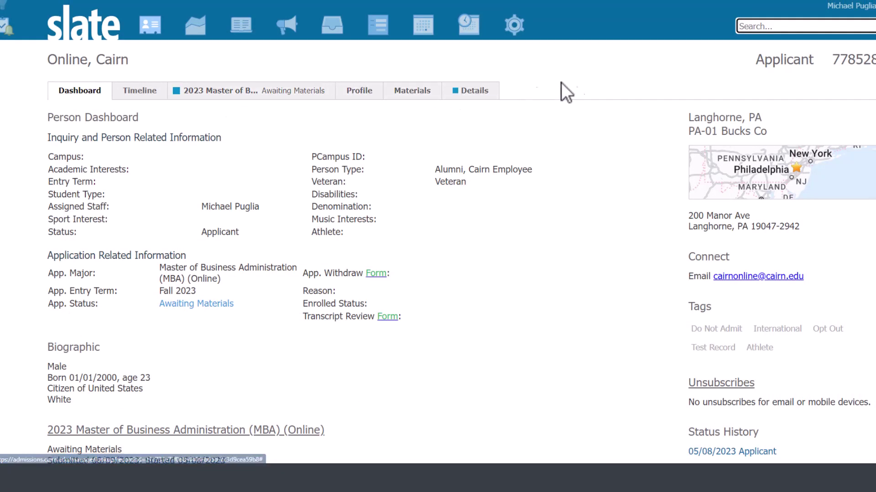
Step: Switch to the 2023 MBA application tab and highlight its status and dates
{"action": "left_click", "coordinate": [237, 101]}
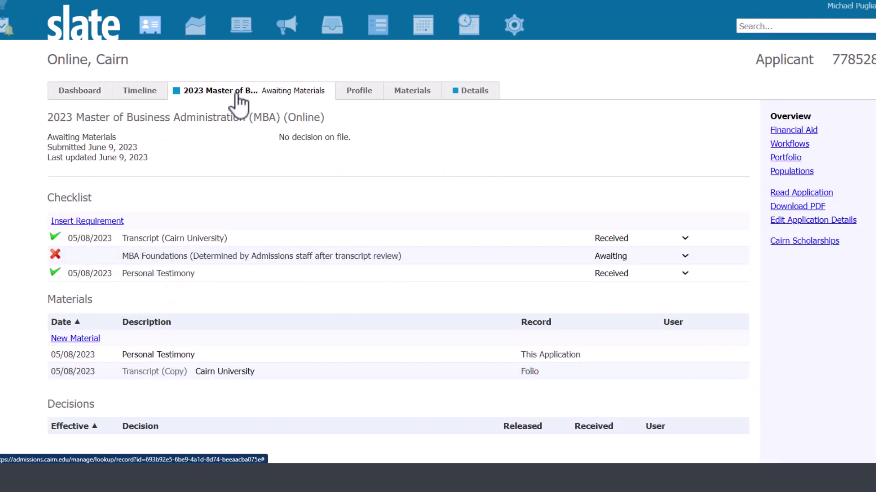
{"action": "mouse_move", "coordinate": [161, 160]}
{"action": "left_mouse_down"}
{"action": "mouse_move", "coordinate": [113, 161]}
{"action": "mouse_move", "coordinate": [44, 136]}
{"action": "left_mouse_up"}
{"action": "left_click", "coordinate": [123, 143]}
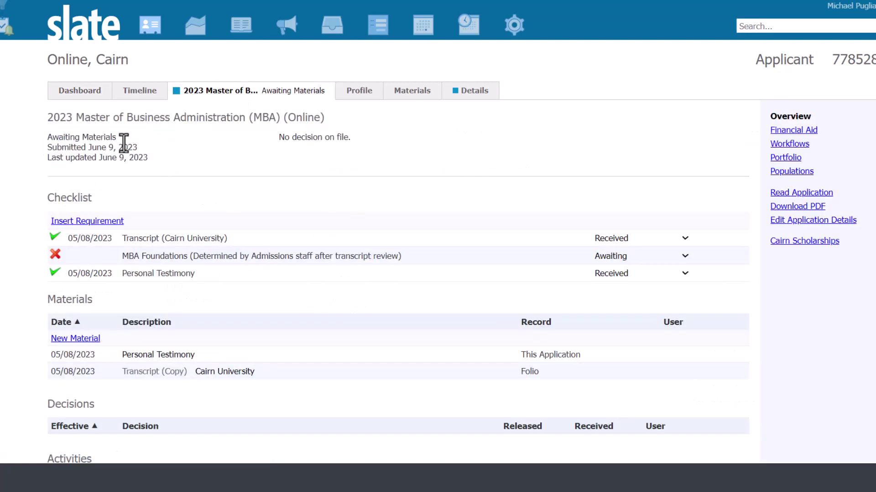
{"action": "mouse_move", "coordinate": [331, 136]}
{"action": "left_mouse_down"}
{"action": "mouse_move", "coordinate": [277, 138]}
{"action": "mouse_move", "coordinate": [284, 150]}
{"action": "left_mouse_up"}
{"action": "left_click", "coordinate": [160, 151]}
Step: Review the checklist: Personal Testimony and Transcript received with dates, MBA Foundations awaiting
{"action": "scroll", "coordinate": [106, 150], "scroll_direction": "down", "scroll_amount": 1}
{"action": "left_click_drag", "start_coordinate": [106, 149], "coordinate": [47, 149]}
{"action": "left_click", "coordinate": [85, 155]}
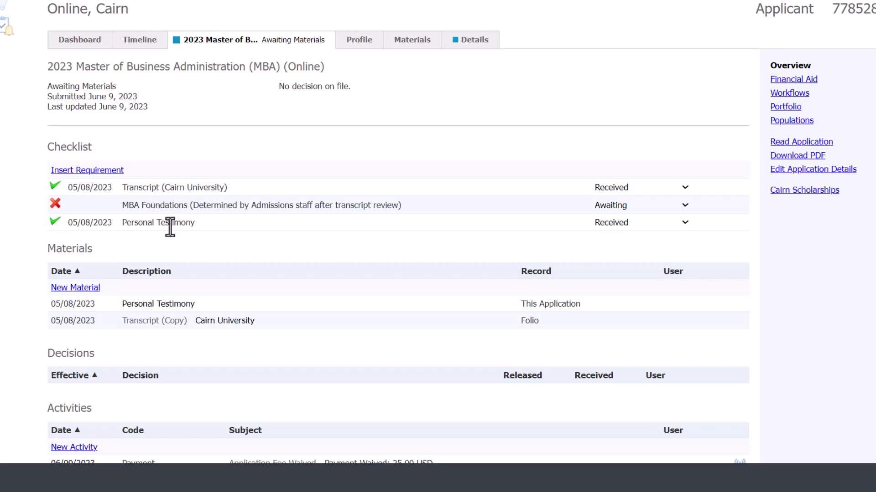
{"action": "left_click_drag", "start_coordinate": [196, 226], "coordinate": [123, 227]}
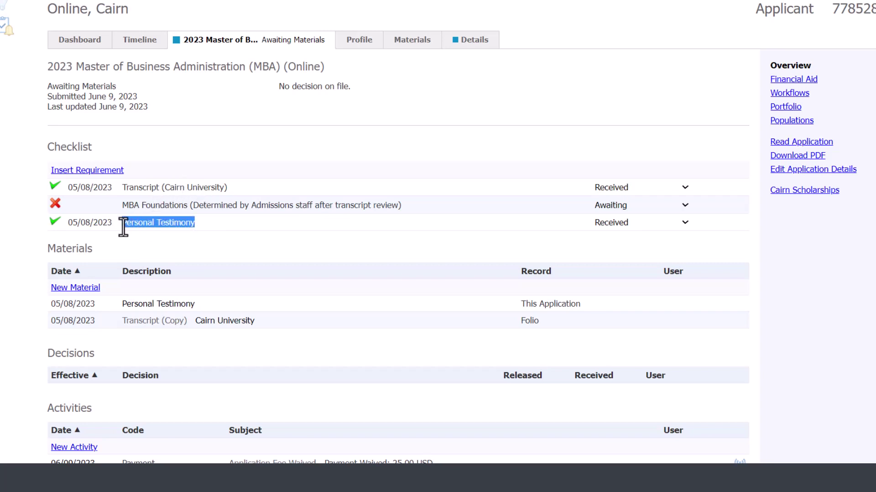
{"action": "left_click", "coordinate": [72, 227]}
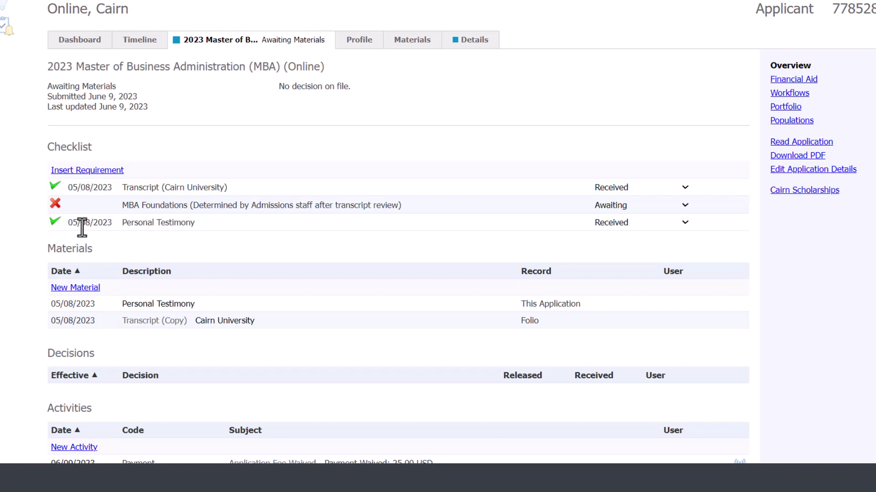
{"action": "left_click_drag", "start_coordinate": [86, 227], "coordinate": [65, 226]}
{"action": "left_click_drag", "start_coordinate": [161, 188], "coordinate": [73, 187]}
{"action": "left_click", "coordinate": [145, 190]}
{"action": "scroll", "coordinate": [82, 213], "scroll_direction": "down", "scroll_amount": 1}
{"action": "left_click_drag", "start_coordinate": [84, 197], "coordinate": [47, 203]}
{"action": "left_click", "coordinate": [91, 198]}
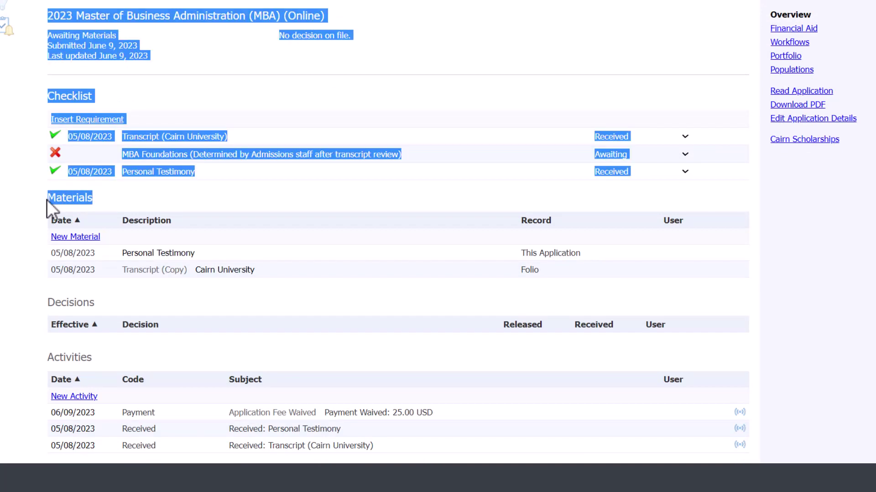
{"action": "left_click", "coordinate": [91, 200]}
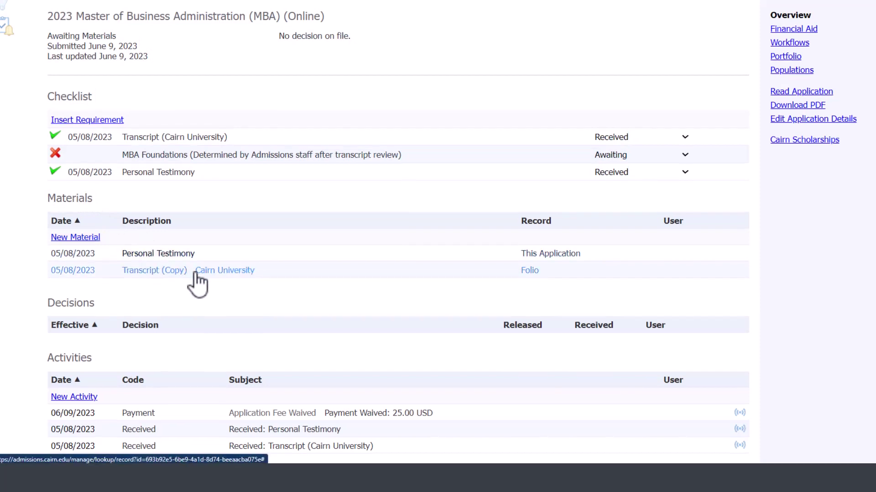
{"action": "scroll", "coordinate": [147, 264], "scroll_direction": "up", "scroll_amount": 3}
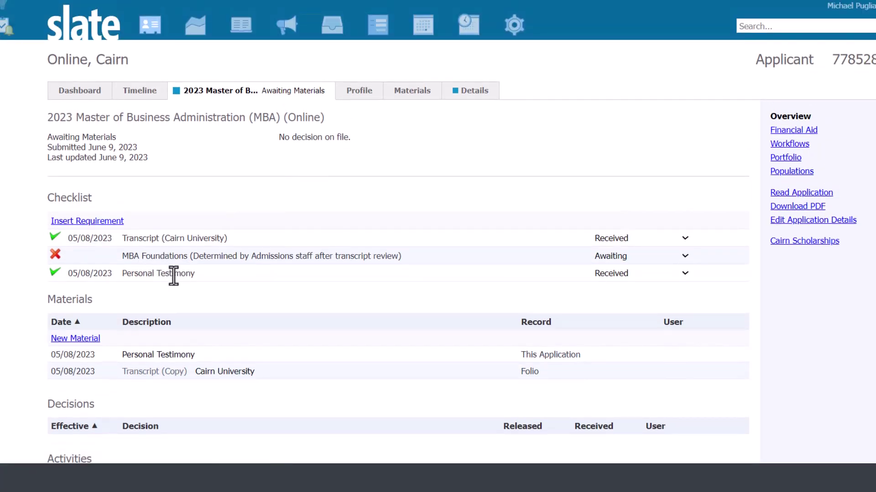
{"action": "scroll", "coordinate": [171, 274], "scroll_direction": "down", "scroll_amount": 1}
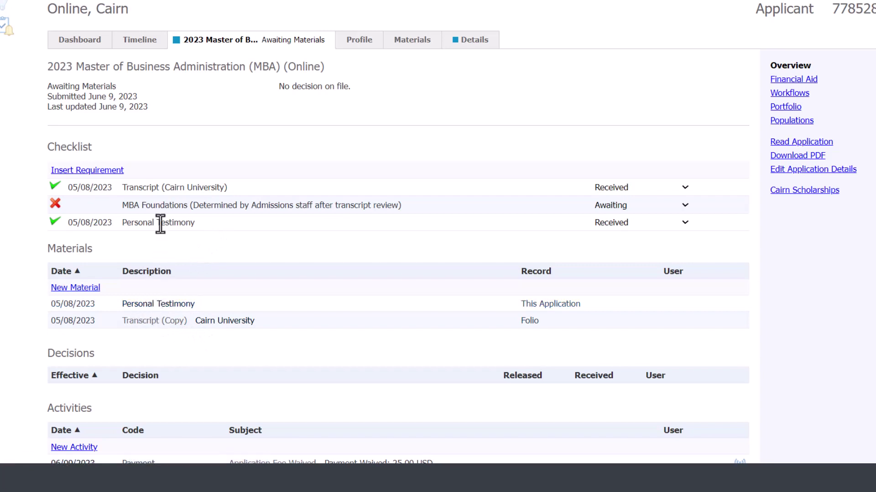
{"action": "left_click_drag", "start_coordinate": [195, 223], "coordinate": [122, 223]}
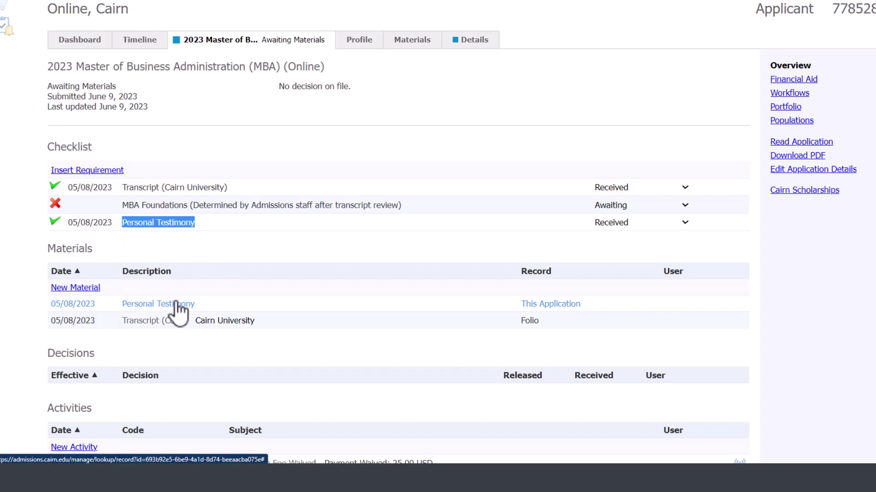
{"action": "left_click", "coordinate": [203, 352]}
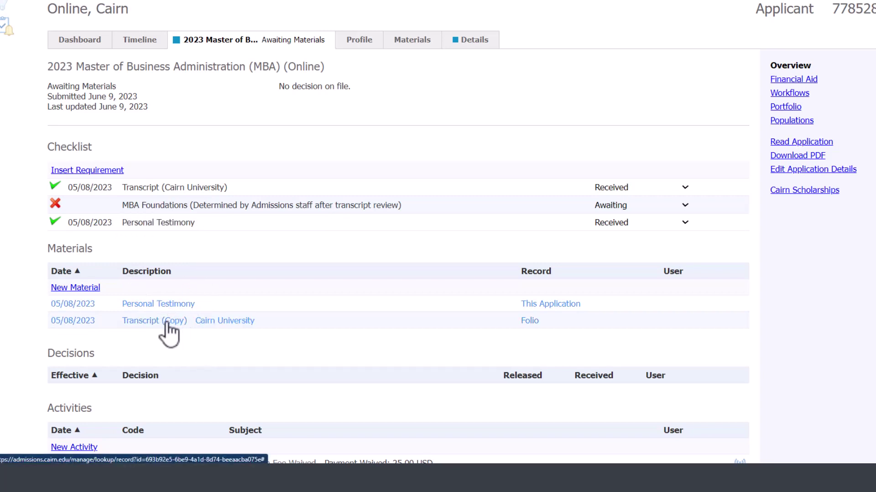
{"action": "left_click", "coordinate": [145, 323]}
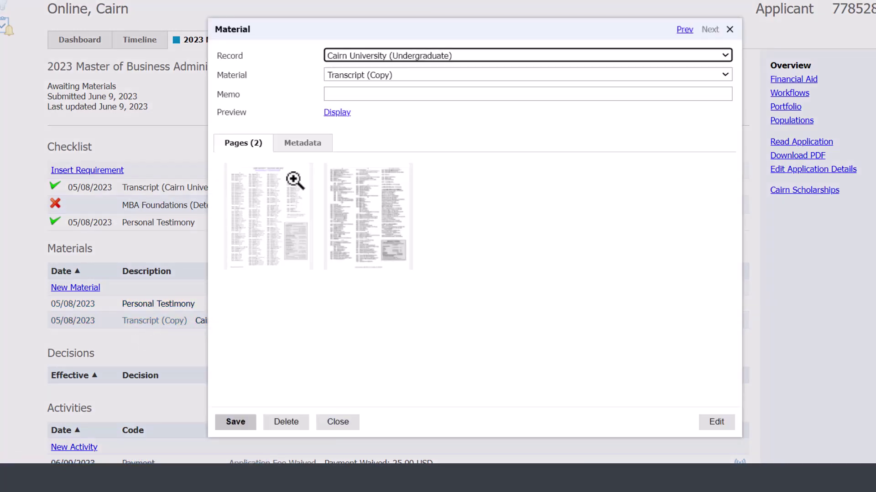
{"action": "left_click", "coordinate": [201, 333]}
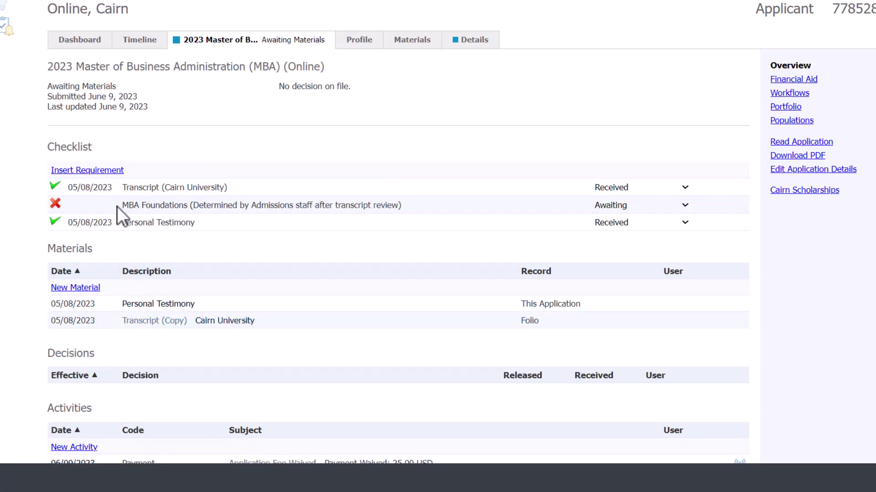
{"action": "left_click", "coordinate": [686, 206]}
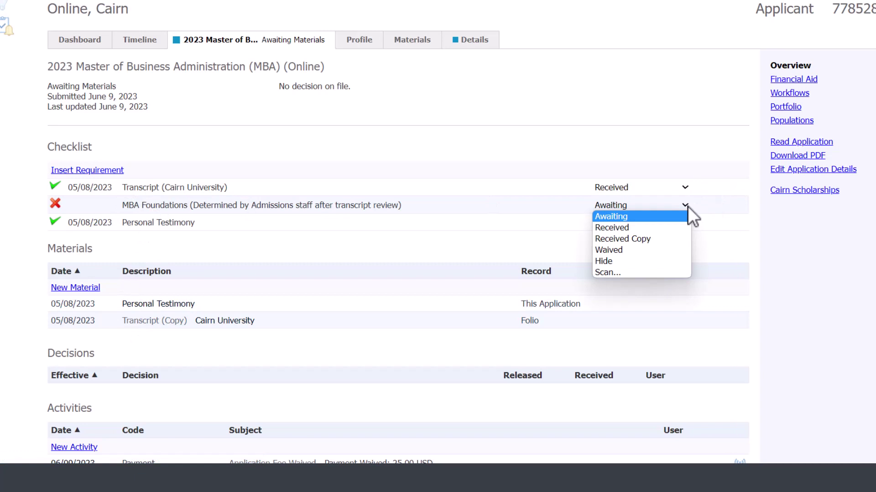
{"action": "left_click", "coordinate": [625, 231]}
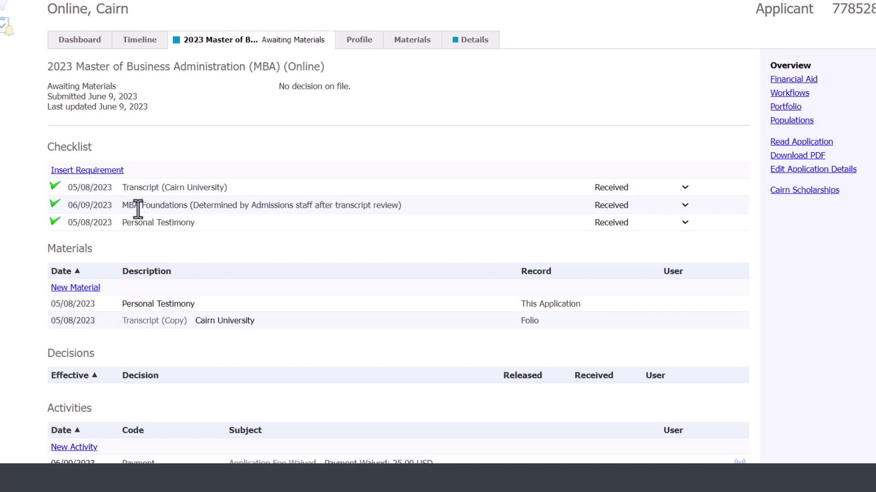
{"action": "scroll", "coordinate": [259, 341], "scroll_direction": "down", "scroll_amount": 1}
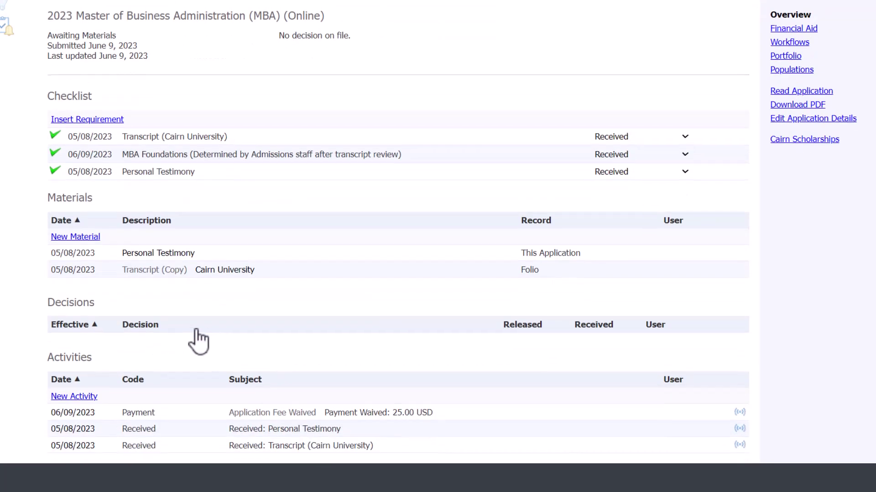
{"action": "left_click_drag", "start_coordinate": [94, 303], "coordinate": [48, 302]}
{"action": "left_click", "coordinate": [128, 308]}
{"action": "scroll", "coordinate": [111, 302], "scroll_direction": "down", "scroll_amount": 1}
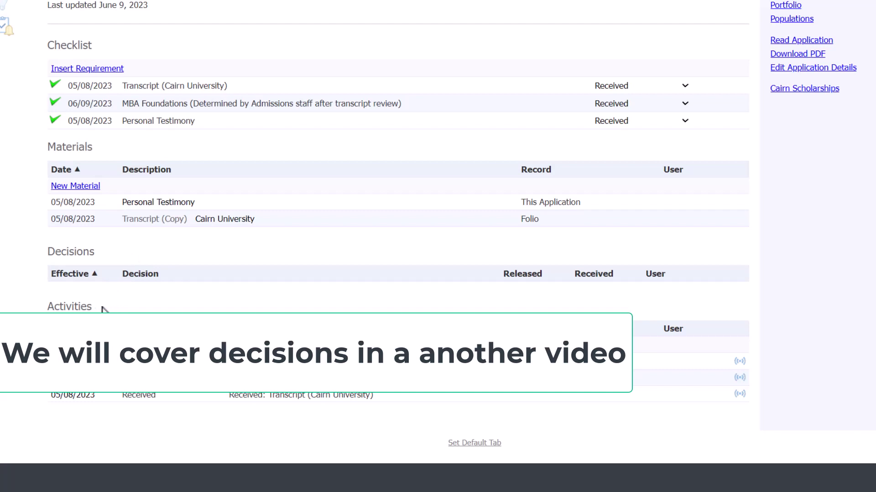
{"action": "left_click_drag", "start_coordinate": [94, 308], "coordinate": [47, 310]}
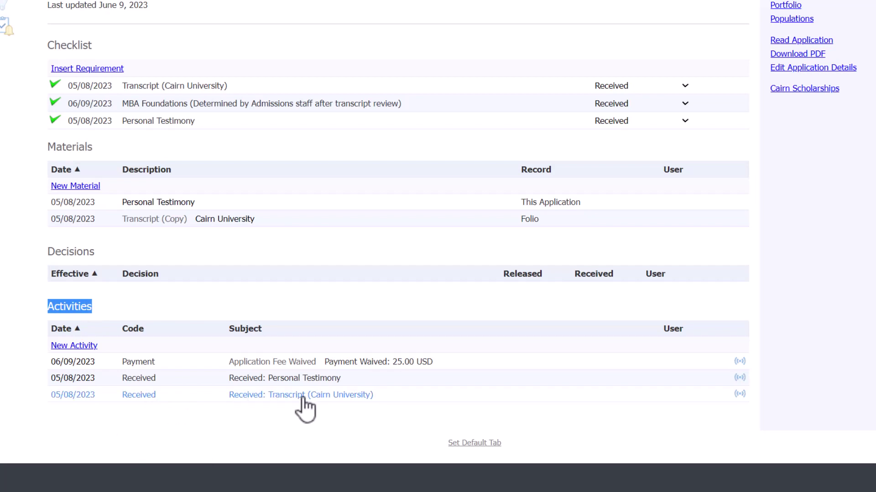
{"action": "left_click", "coordinate": [287, 395]}
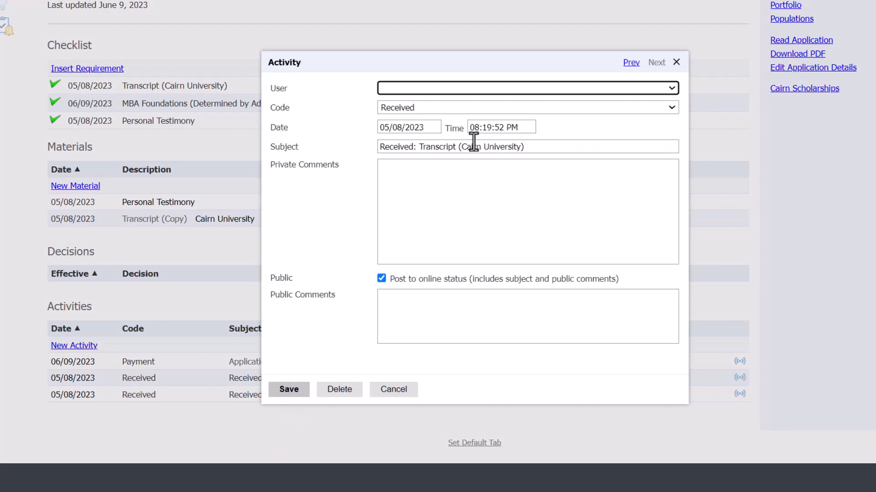
{"action": "left_click", "coordinate": [393, 390]}
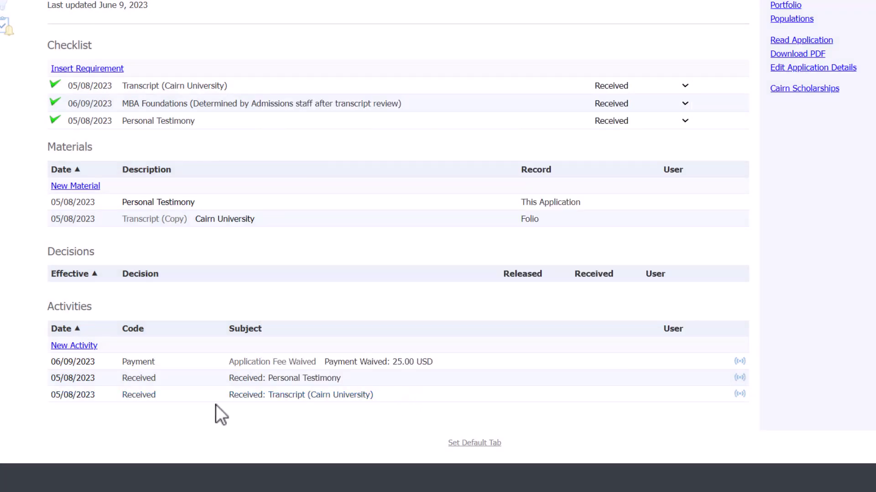
{"action": "left_click", "coordinate": [162, 390]}
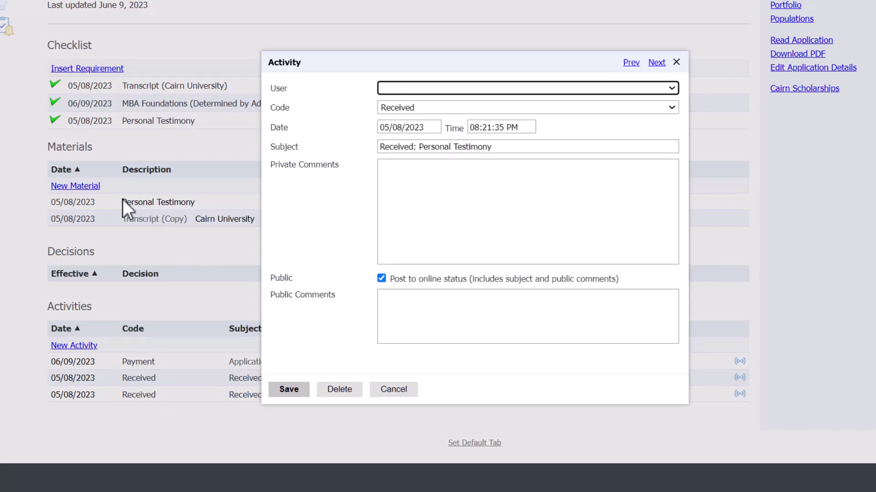
{"action": "left_click", "coordinate": [412, 392]}
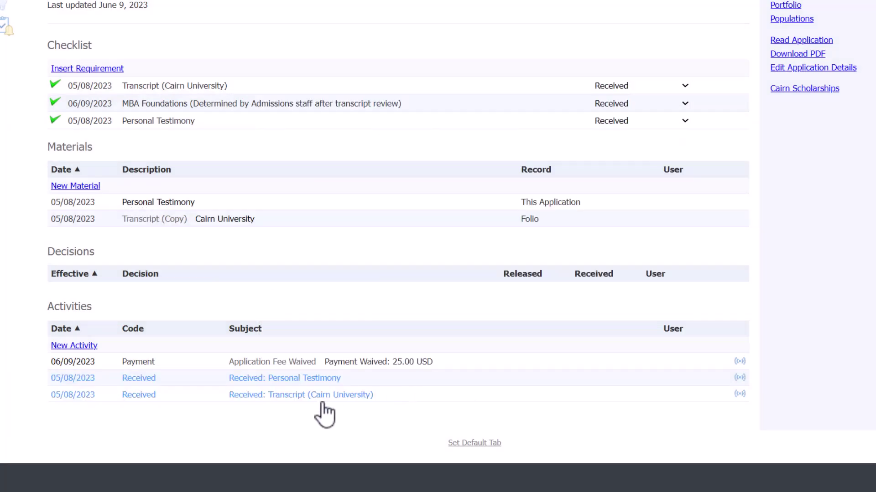
{"action": "left_click", "coordinate": [298, 363]}
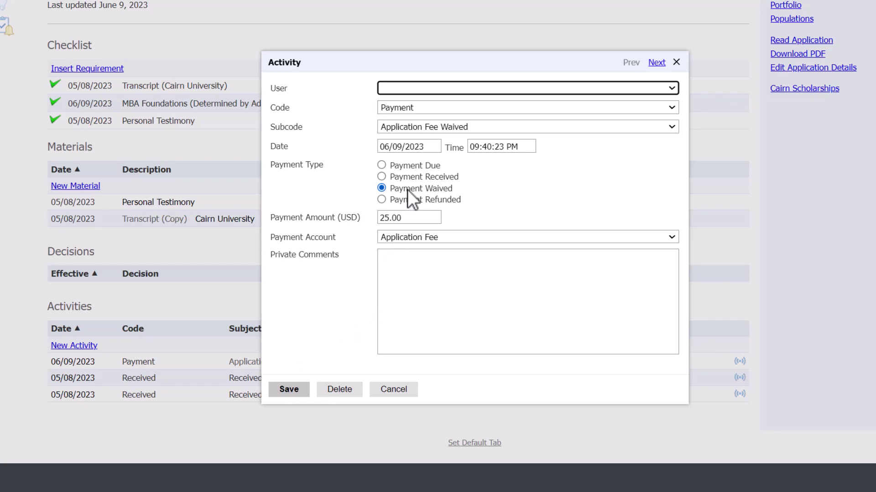
{"action": "left_click", "coordinate": [410, 395]}
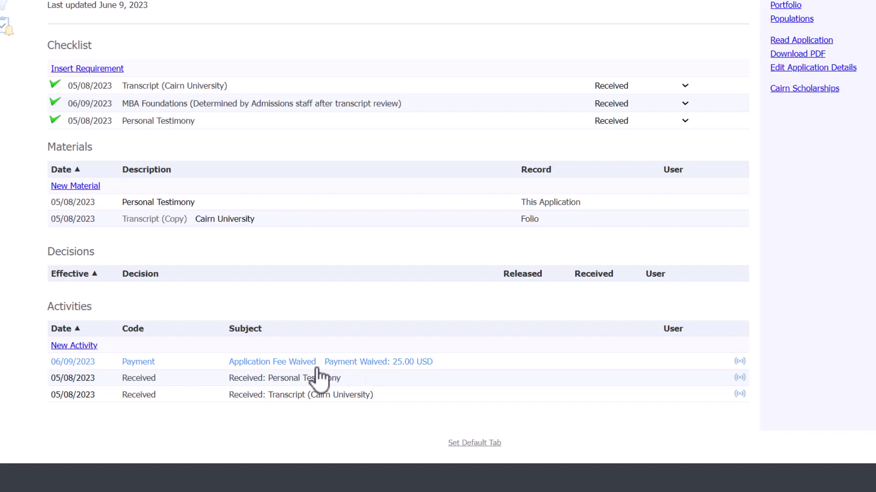
{"action": "left_click", "coordinate": [349, 362]}
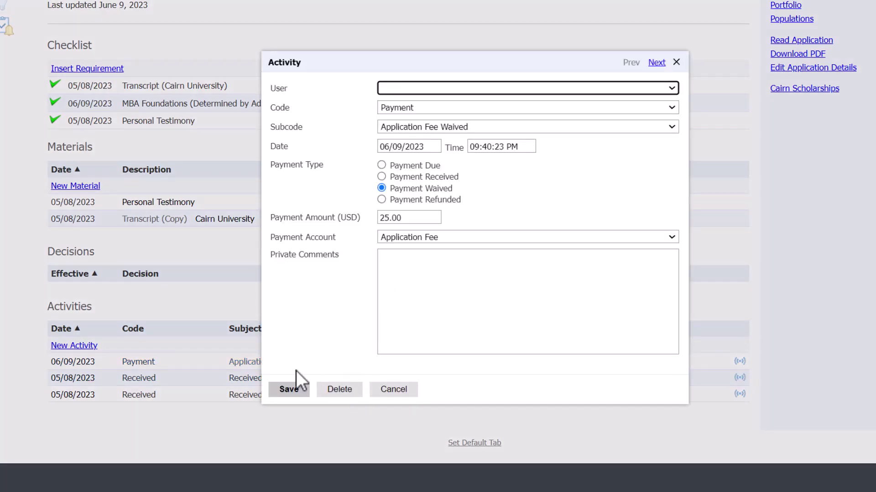
{"action": "left_click", "coordinate": [396, 393]}
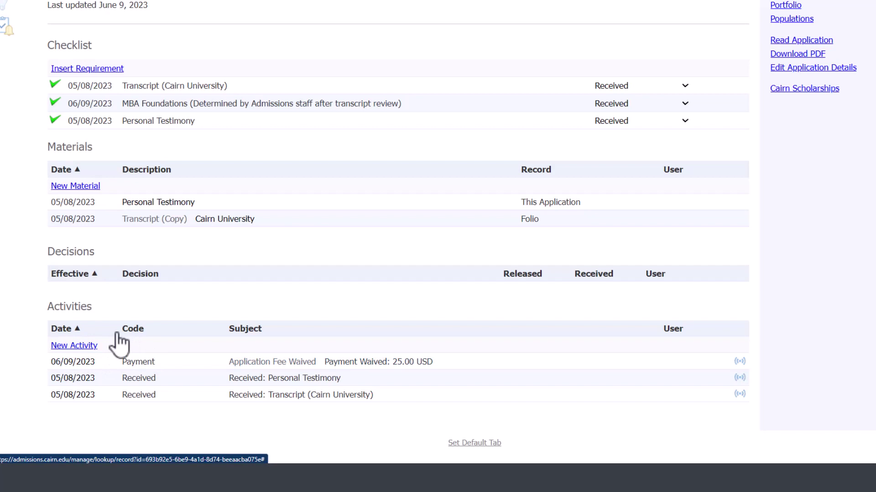
{"action": "scroll", "coordinate": [130, 358], "scroll_direction": "up", "scroll_amount": 2}
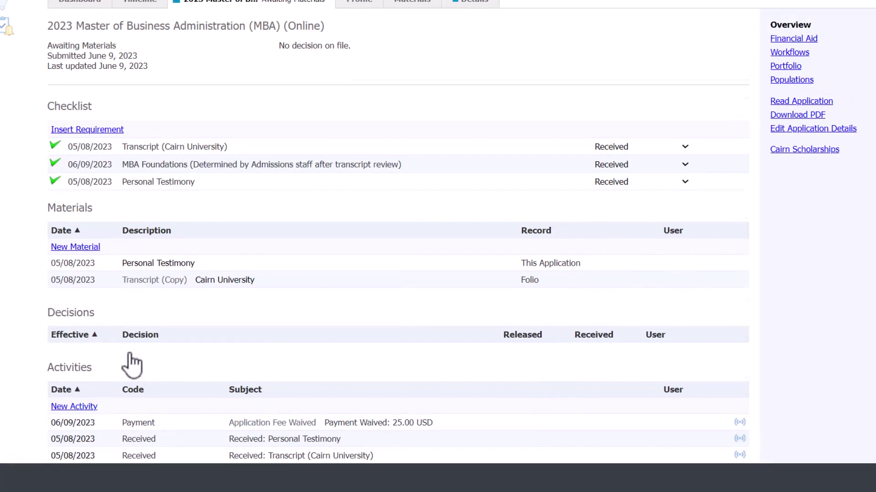
{"action": "scroll", "coordinate": [227, 262], "scroll_direction": "up", "scroll_amount": 1}
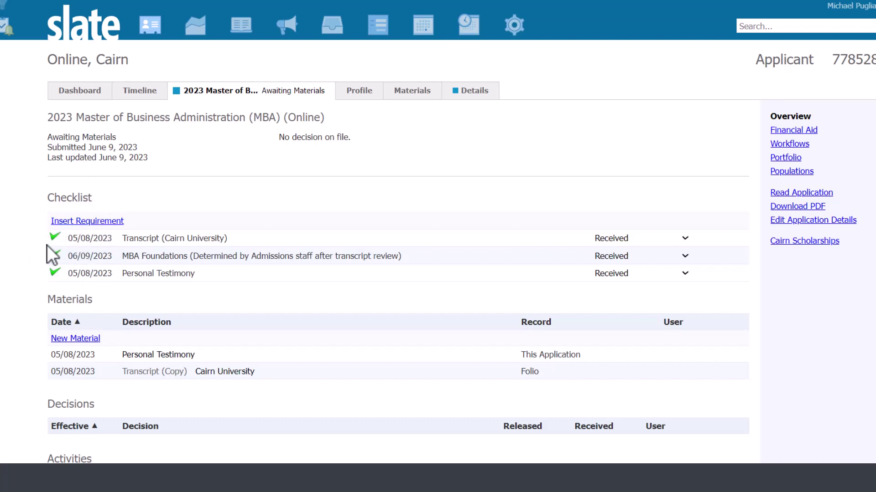
{"action": "left_click_drag", "start_coordinate": [120, 136], "coordinate": [48, 138]}
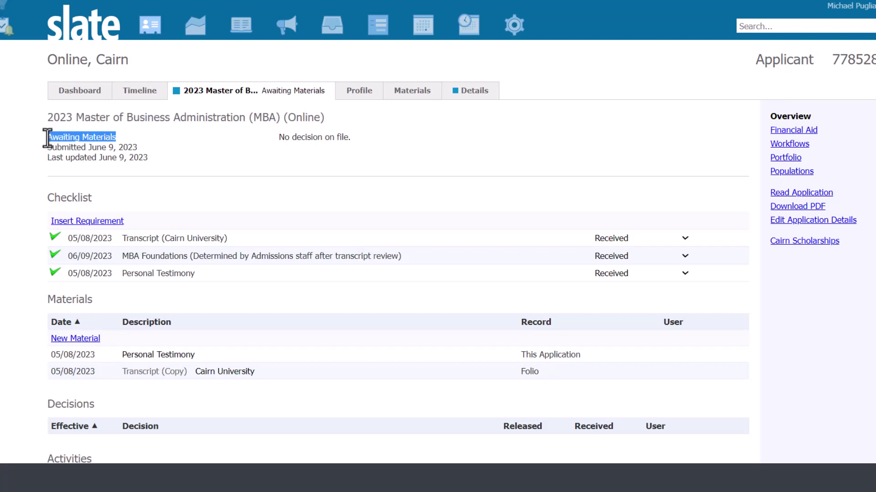
{"action": "left_click", "coordinate": [111, 137]}
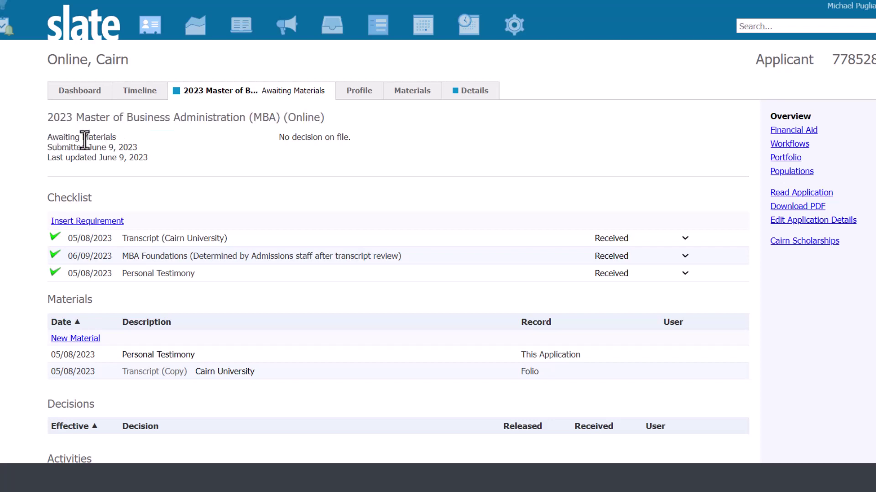
{"action": "left_click_drag", "start_coordinate": [116, 136], "coordinate": [47, 137]}
{"action": "left_click", "coordinate": [124, 138]}
{"action": "scroll", "coordinate": [225, 258], "scroll_direction": "down", "scroll_amount": 2}
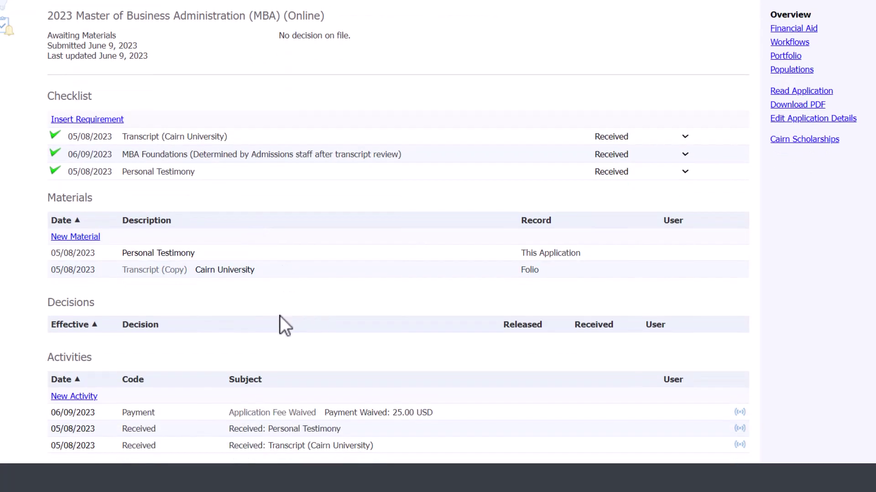
{"action": "scroll", "coordinate": [287, 317], "scroll_direction": "down", "scroll_amount": 2}
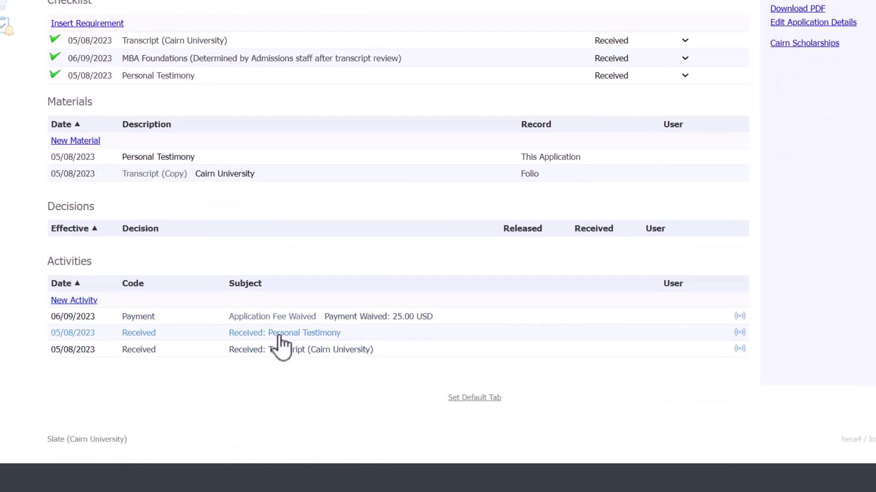
{"action": "scroll", "coordinate": [195, 297], "scroll_direction": "up", "scroll_amount": 3}
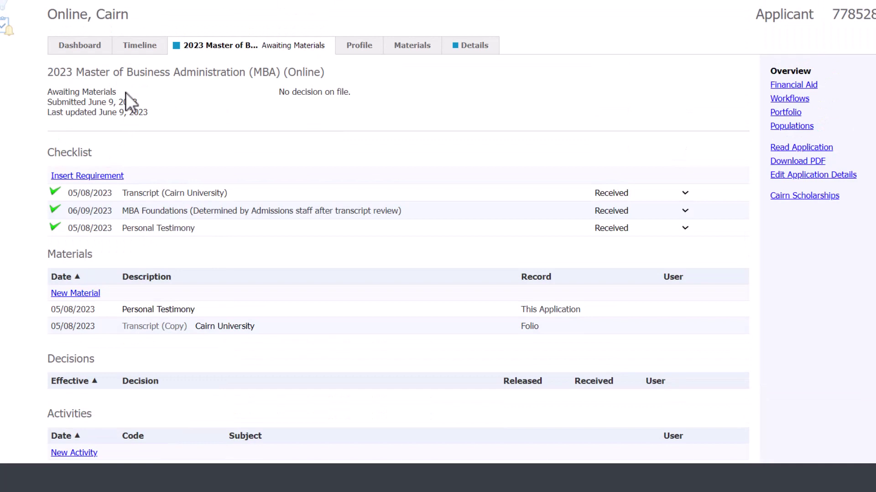
{"action": "scroll", "coordinate": [167, 155], "scroll_direction": "up", "scroll_amount": 1}
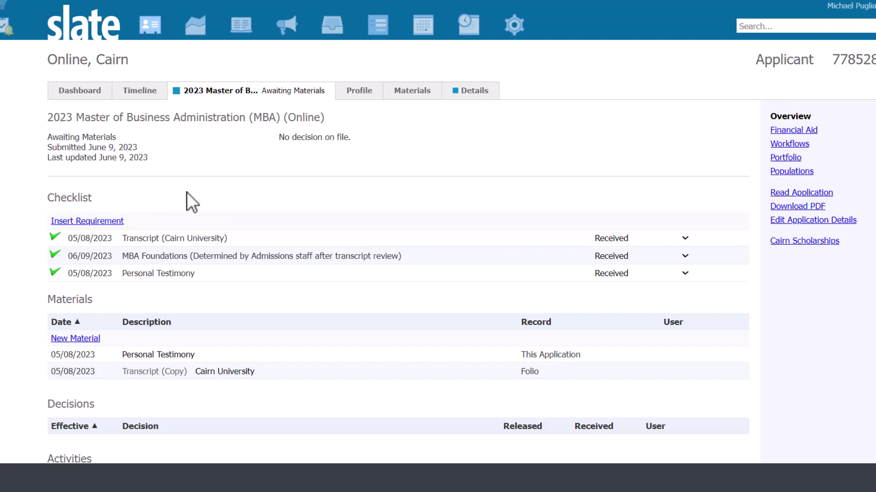
{"action": "scroll", "coordinate": [187, 196], "scroll_direction": "down", "scroll_amount": 2}
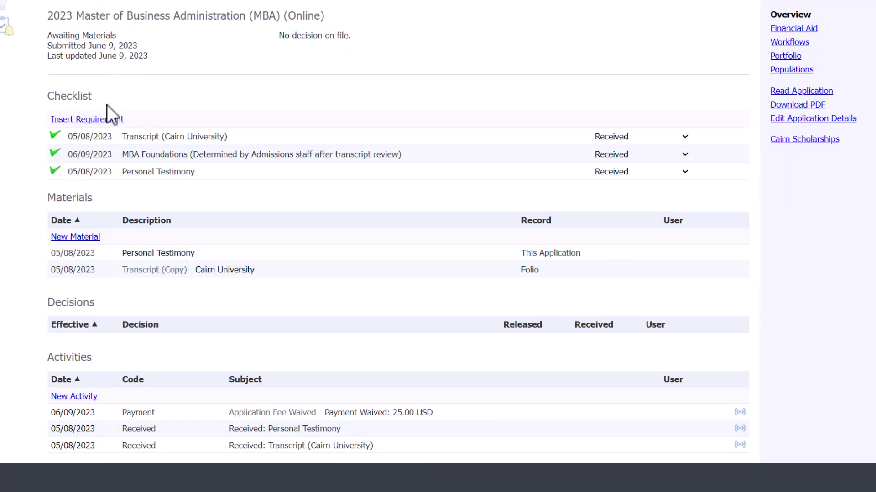
{"action": "left_click", "coordinate": [95, 198]}
{"action": "scroll", "coordinate": [95, 329], "scroll_direction": "down", "scroll_amount": 1}
{"action": "scroll", "coordinate": [95, 329], "scroll_direction": "down", "scroll_amount": 1}
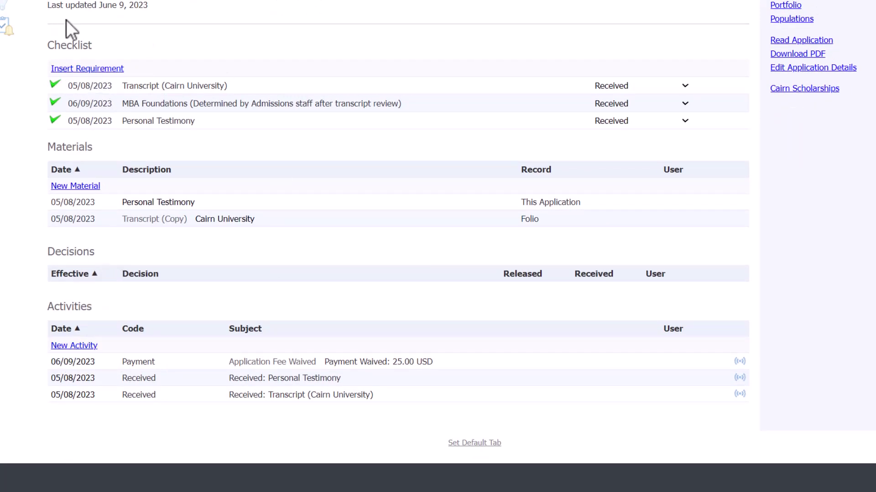
{"action": "scroll", "coordinate": [264, 297], "scroll_direction": "up", "scroll_amount": 4}
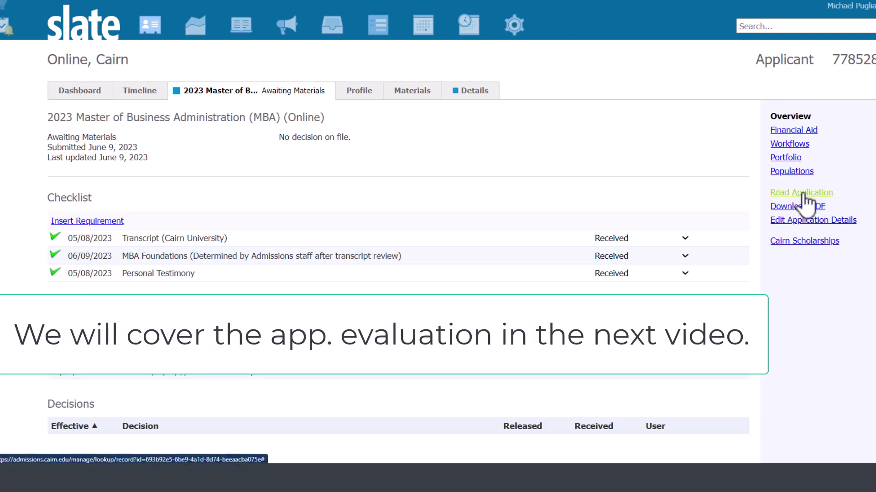
Step: Browse Financial Aid, Overview and Workflows (Awaiting Materials bin), ending on the empty Portfolio section
{"action": "left_click", "coordinate": [796, 131]}
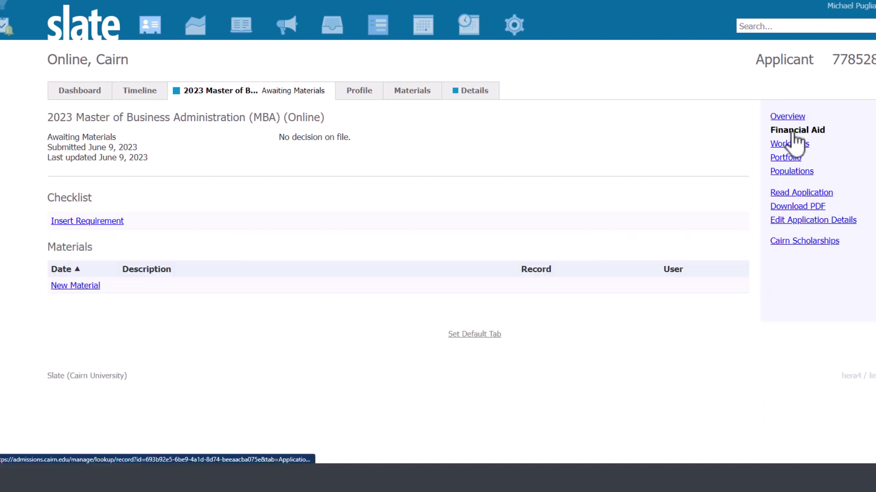
{"action": "left_click", "coordinate": [787, 118]}
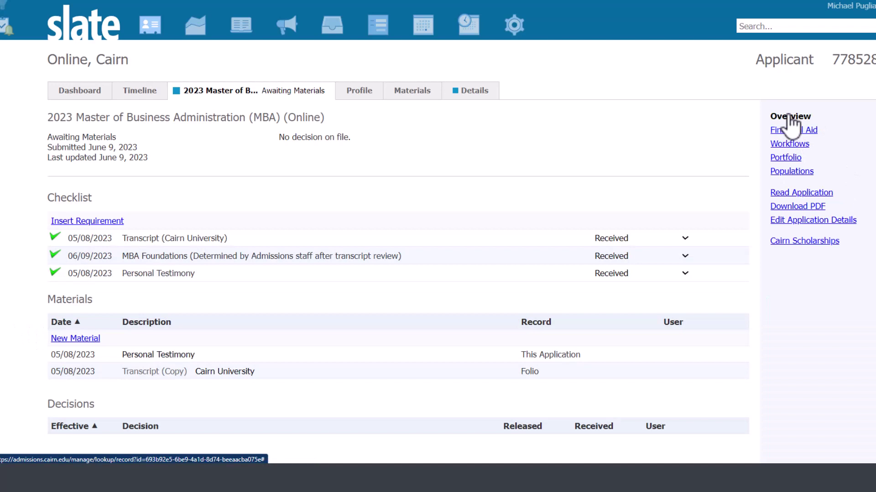
{"action": "left_click", "coordinate": [794, 132]}
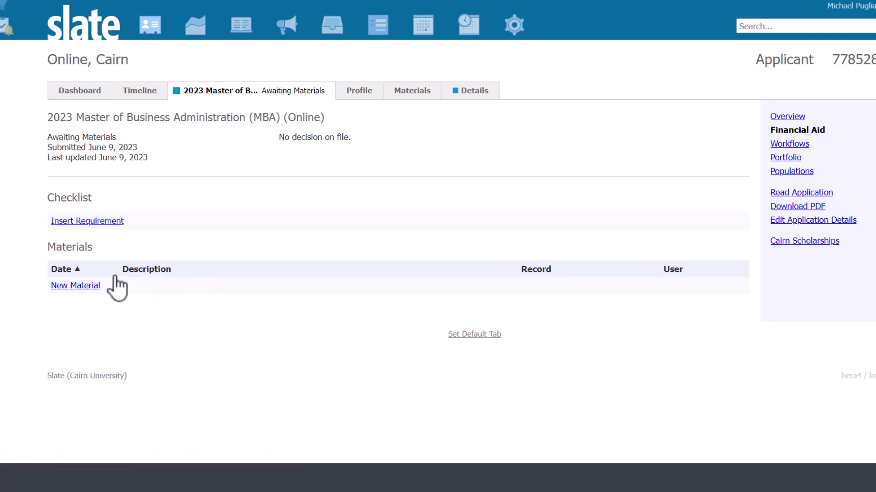
{"action": "left_click", "coordinate": [781, 145]}
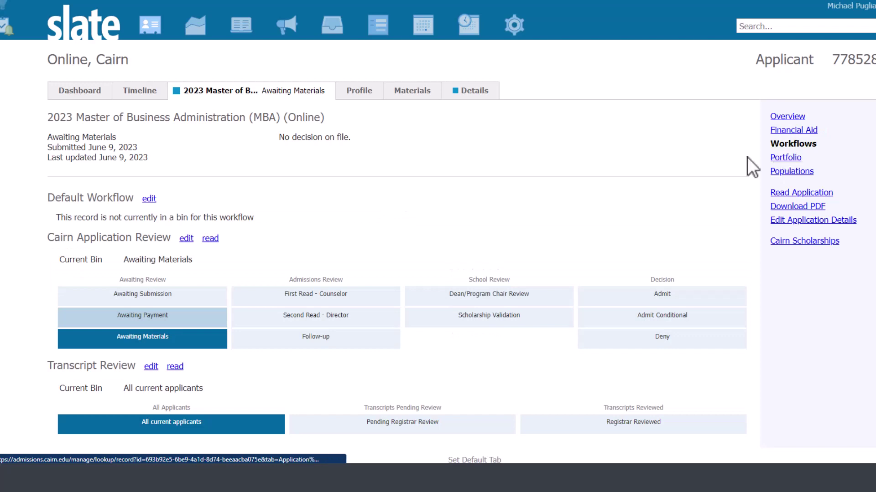
{"action": "scroll", "coordinate": [178, 320], "scroll_direction": "down", "scroll_amount": 1}
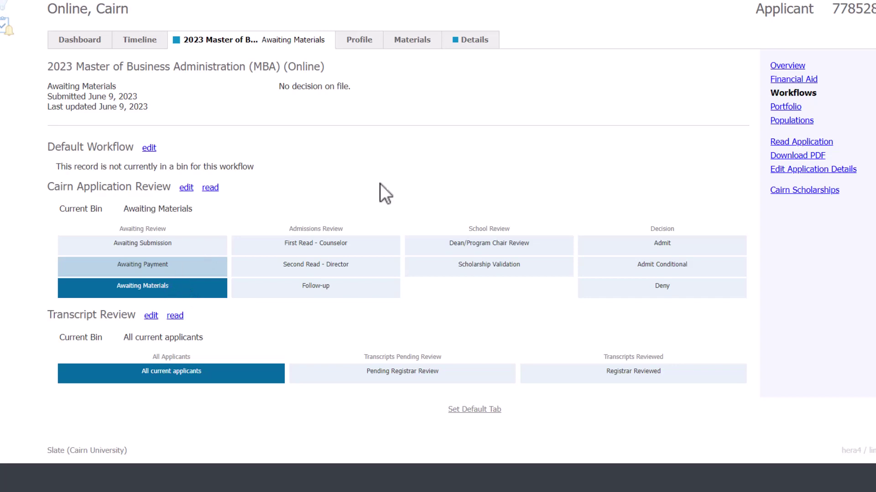
{"action": "left_click", "coordinate": [786, 108]}
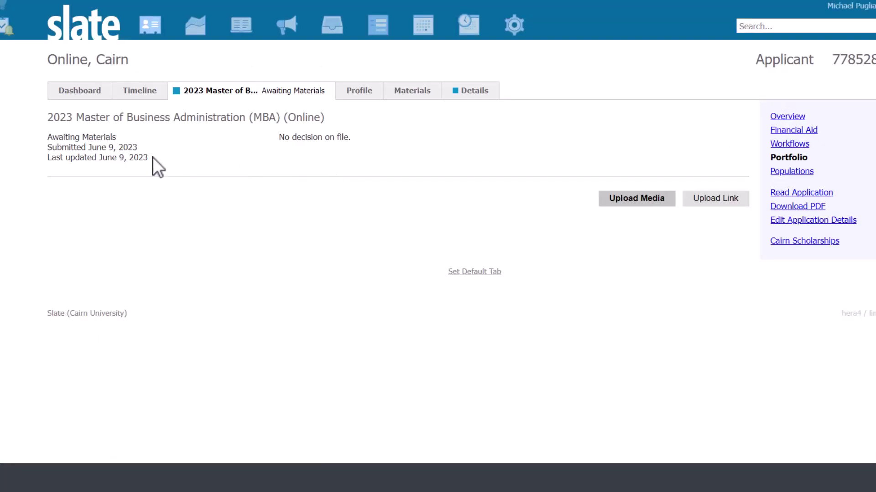
Step: Try Upload Media, then view Populations, which lists no population membership
{"action": "left_click", "coordinate": [647, 199]}
{"action": "left_click", "coordinate": [796, 172]}
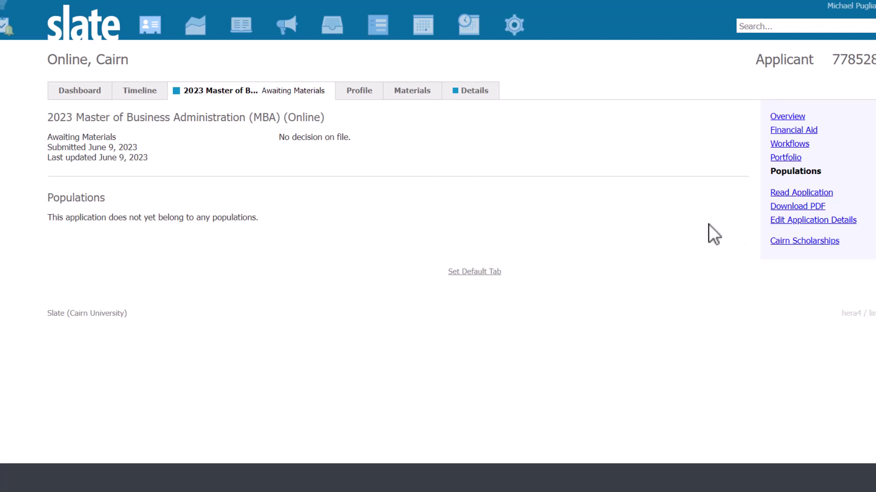
{"action": "left_click", "coordinate": [781, 209]}
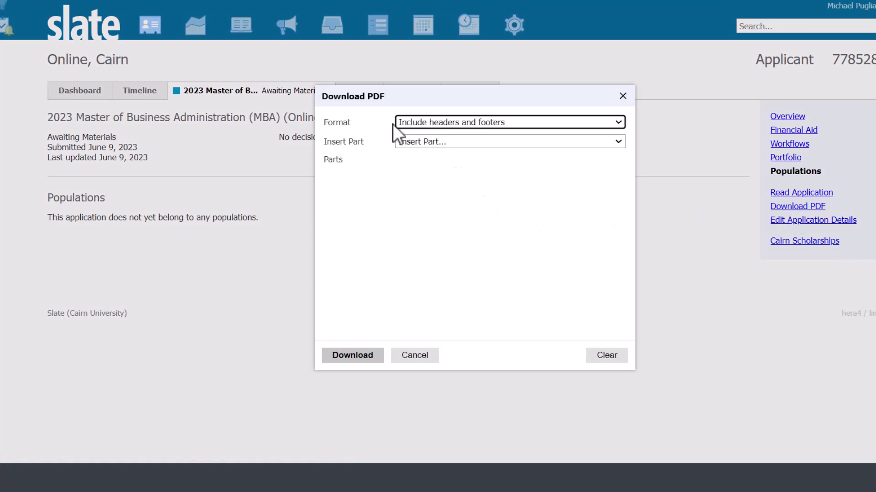
{"action": "left_click", "coordinate": [442, 141]}
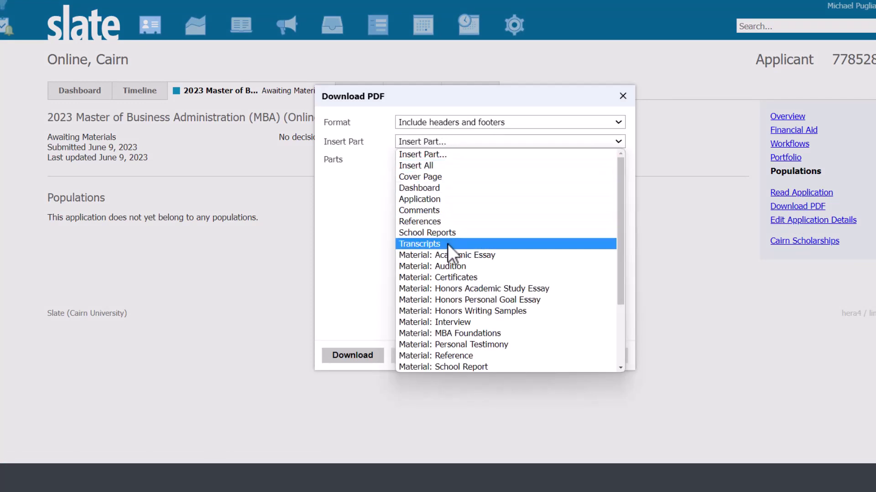
{"action": "left_click", "coordinate": [412, 257]}
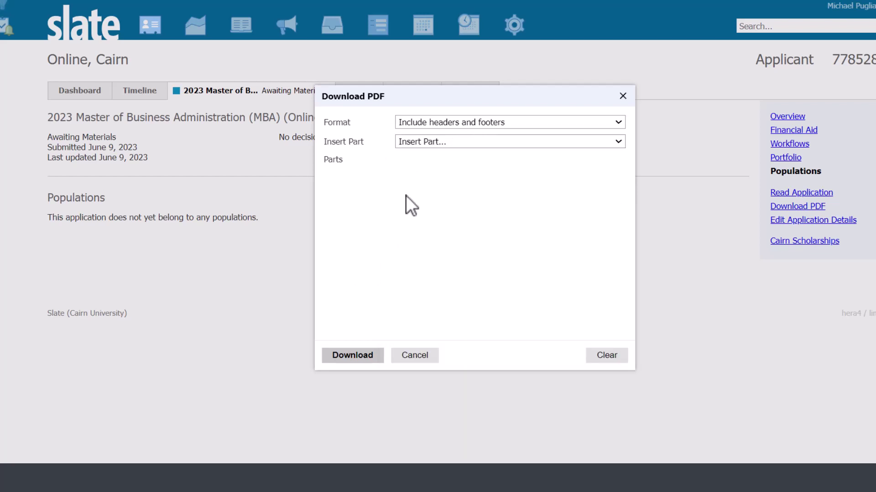
{"action": "left_click", "coordinate": [422, 142]}
{"action": "left_click", "coordinate": [423, 167]}
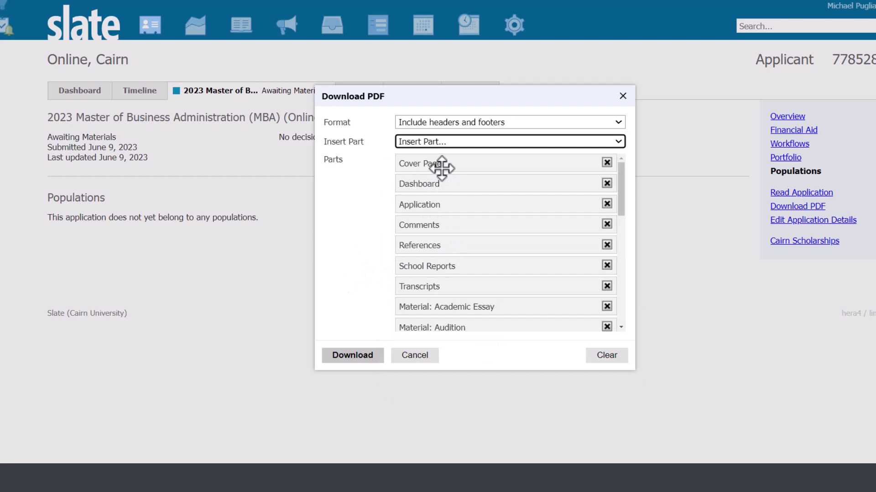
{"action": "left_click", "coordinate": [450, 140]}
{"action": "left_click", "coordinate": [450, 140]}
{"action": "left_click", "coordinate": [359, 359]}
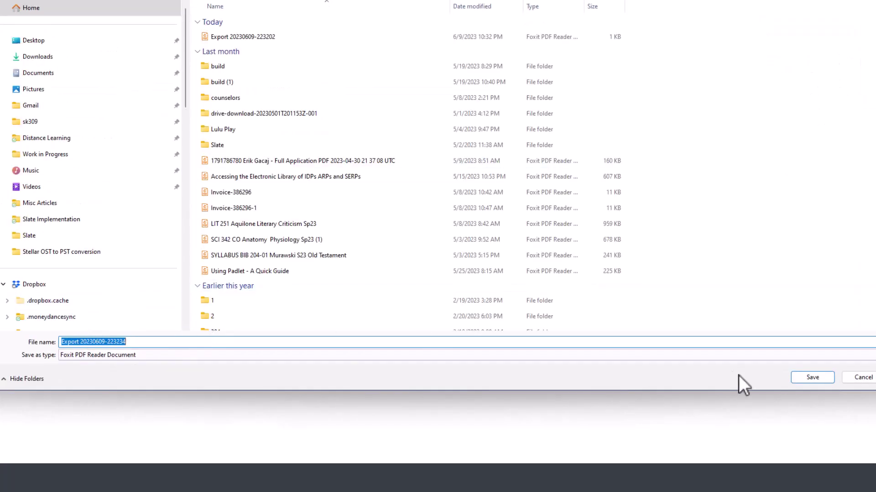
{"action": "left_click", "coordinate": [804, 379]}
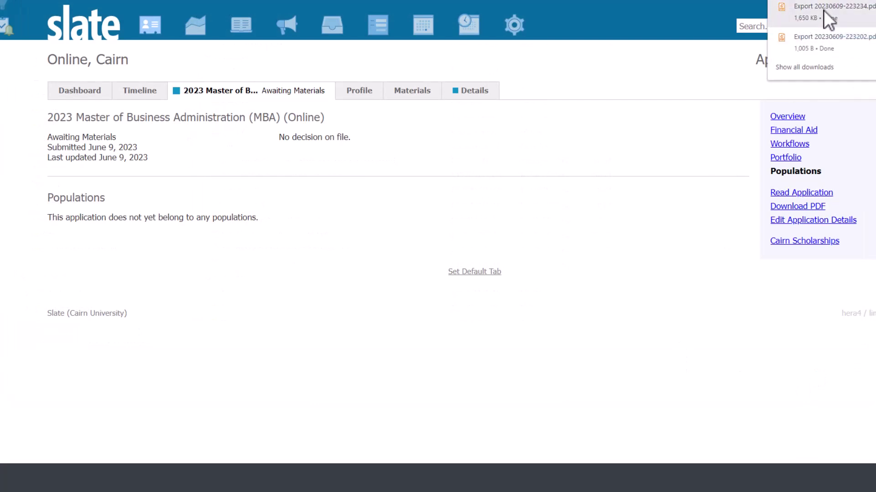
{"action": "left_click", "coordinate": [822, 10]}
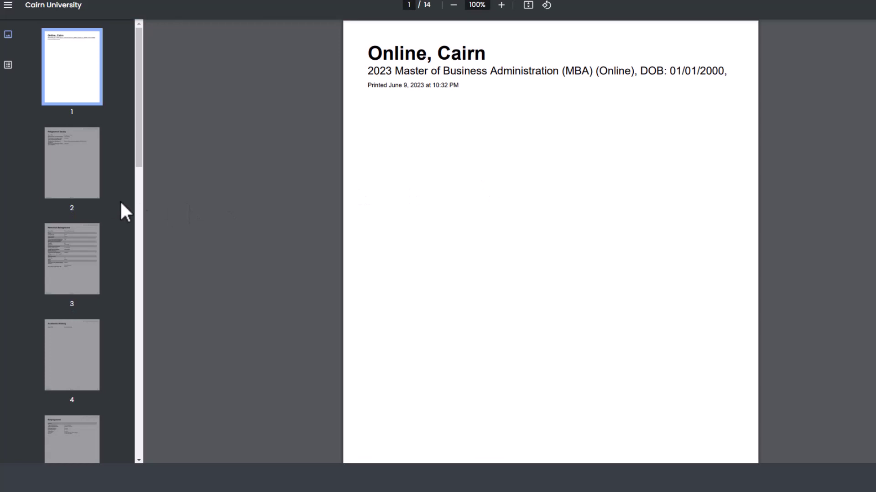
Step: Page through Program of Study, Personal Background, Academic History, Employment and Acknowledgement to Signature
{"action": "left_click", "coordinate": [70, 149]}
{"action": "scroll", "coordinate": [94, 208], "scroll_direction": "down", "scroll_amount": 3}
{"action": "left_click", "coordinate": [80, 121]}
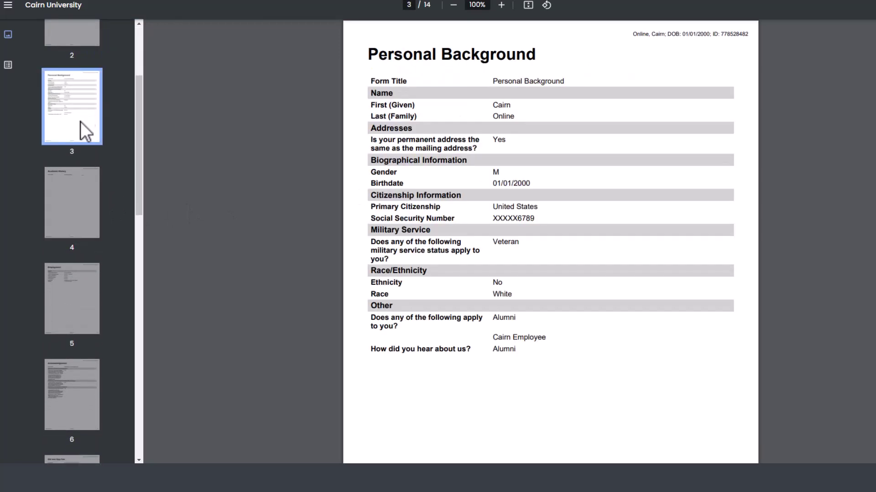
{"action": "left_click", "coordinate": [86, 180]}
{"action": "scroll", "coordinate": [89, 286], "scroll_direction": "down", "scroll_amount": 1}
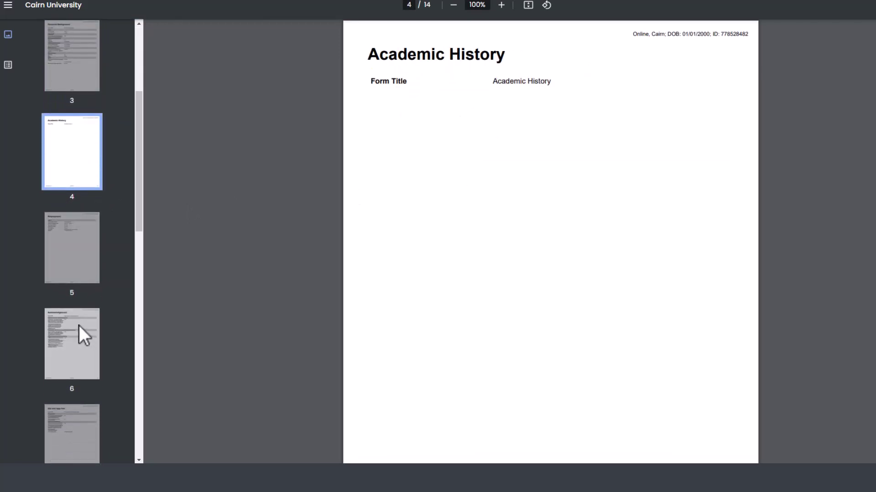
{"action": "left_click", "coordinate": [79, 326]}
{"action": "left_click", "coordinate": [83, 279]}
{"action": "left_click", "coordinate": [99, 372]}
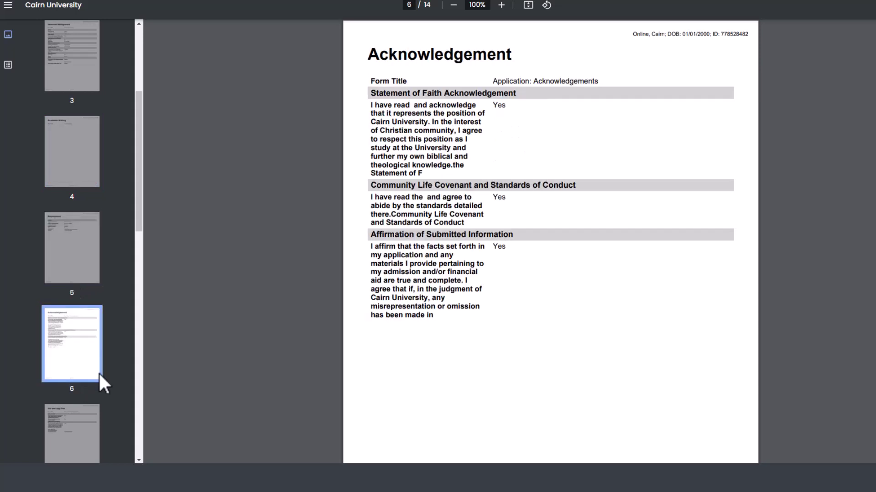
{"action": "scroll", "coordinate": [502, 232], "scroll_direction": "down", "scroll_amount": 15}
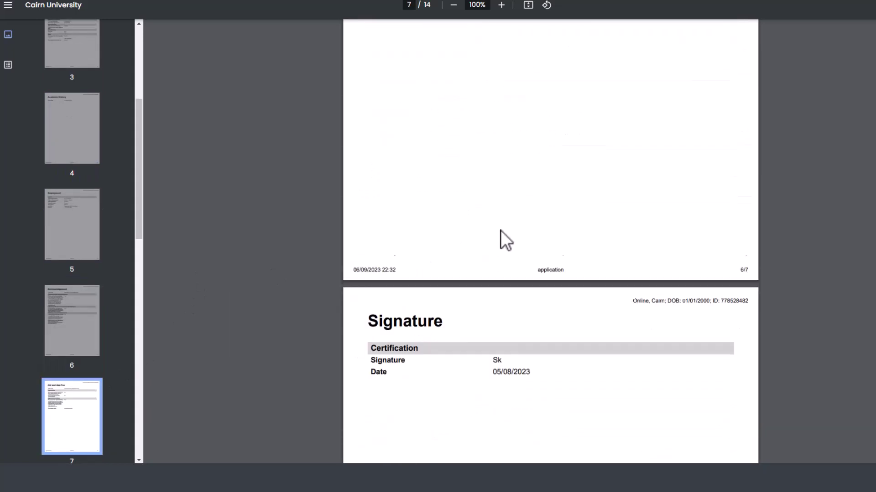
{"action": "scroll", "coordinate": [497, 232], "scroll_direction": "down", "scroll_amount": 15}
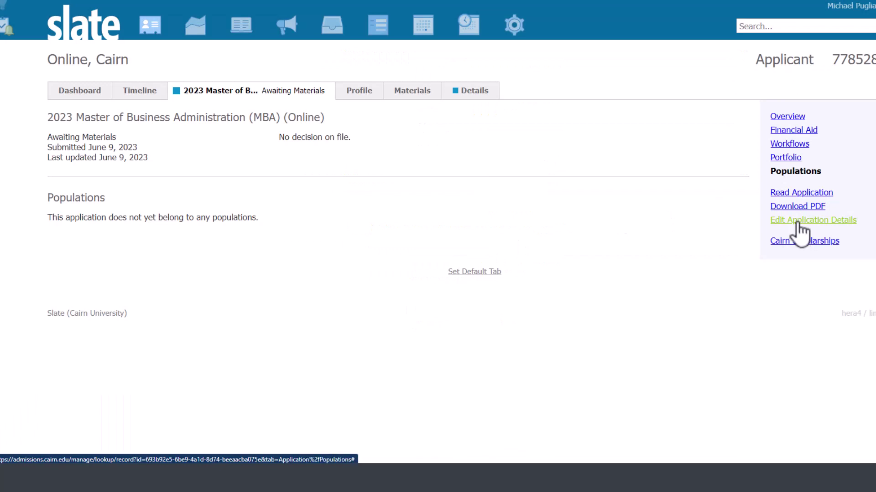
{"action": "left_click", "coordinate": [797, 222]}
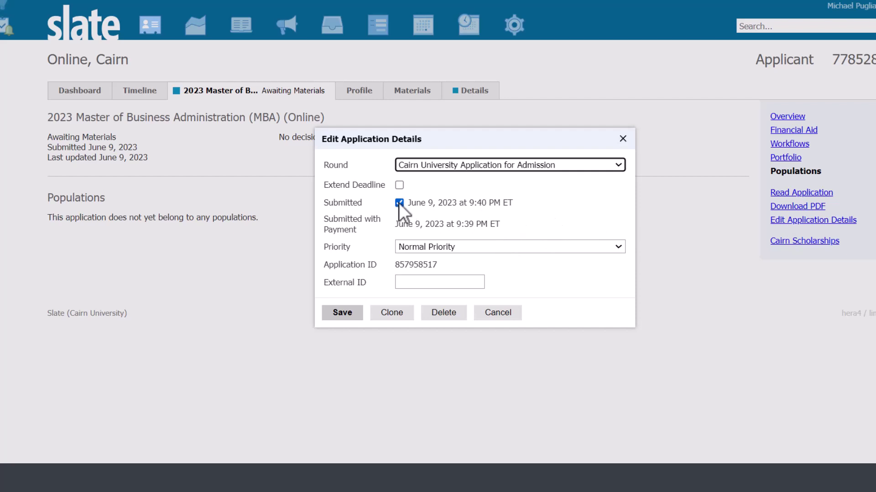
{"action": "left_click", "coordinate": [497, 313]}
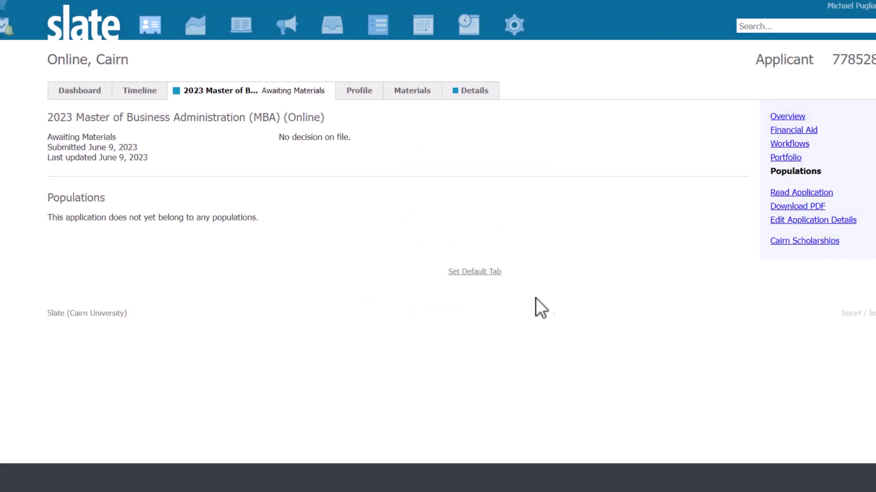
{"action": "left_click", "coordinate": [794, 221]}
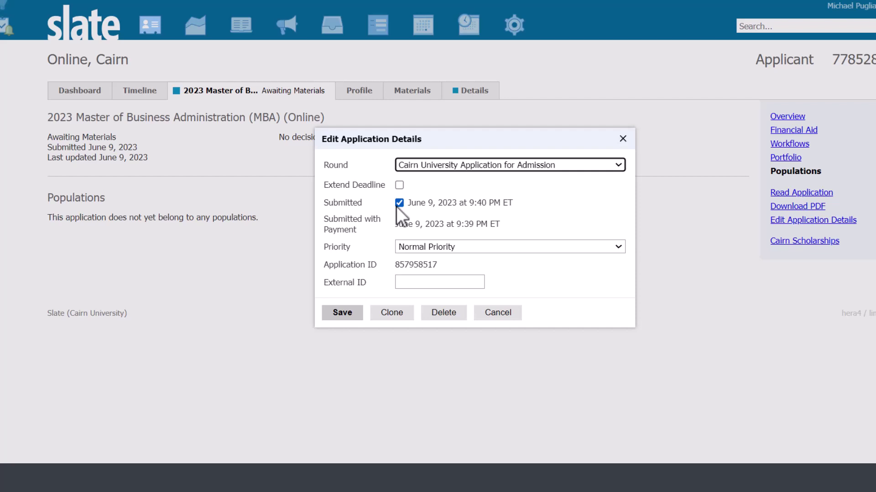
{"action": "left_click", "coordinate": [460, 250]}
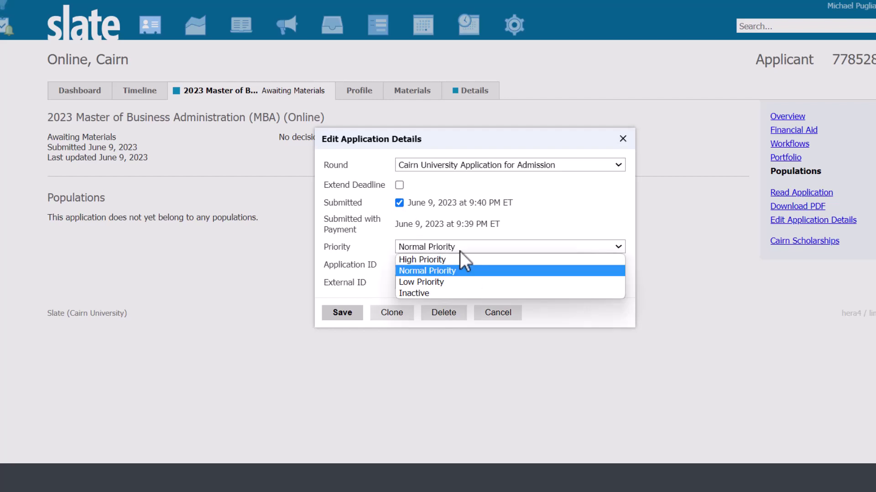
{"action": "left_click", "coordinate": [551, 212]}
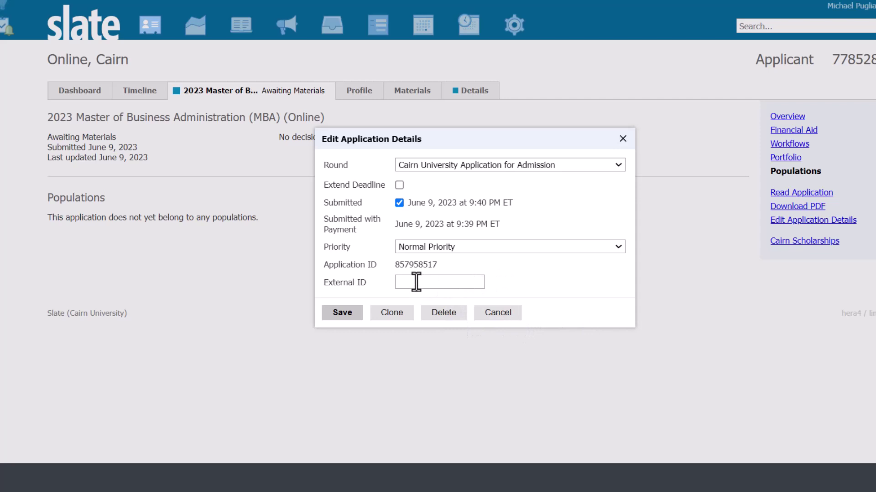
{"action": "left_click", "coordinate": [500, 320]}
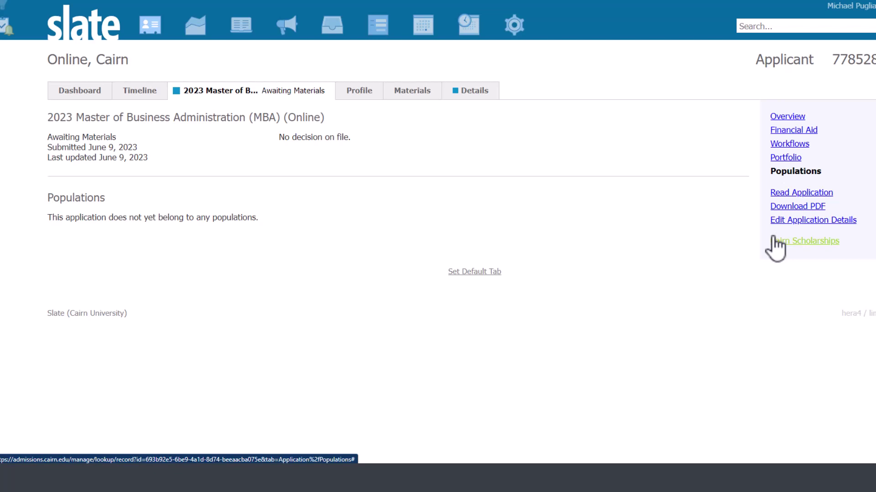
Step: Look at the application's Cairn Scholarships, then the applicant's Timeline and Dashboard tabs
{"action": "left_click", "coordinate": [797, 243]}
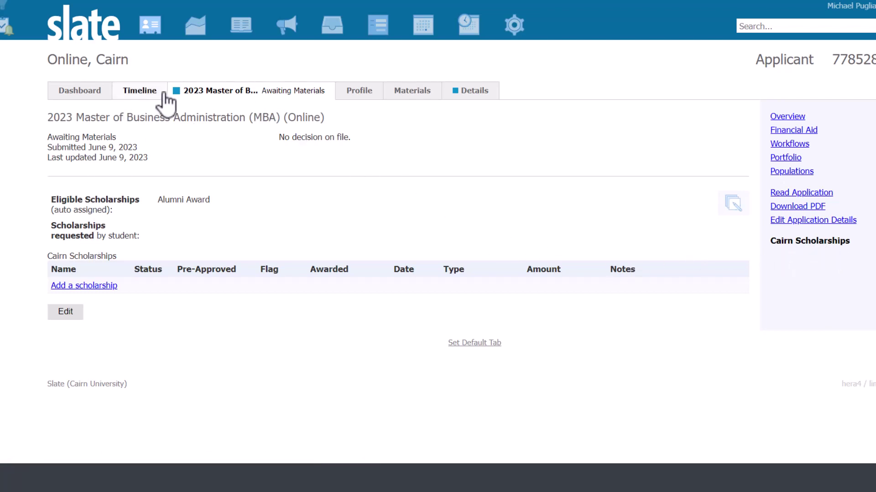
{"action": "left_click", "coordinate": [137, 94]}
{"action": "left_click", "coordinate": [80, 92]}
Step: Return to the MBA application Overview, confirming all three checklist items Received and no decisions
{"action": "left_click", "coordinate": [201, 91]}
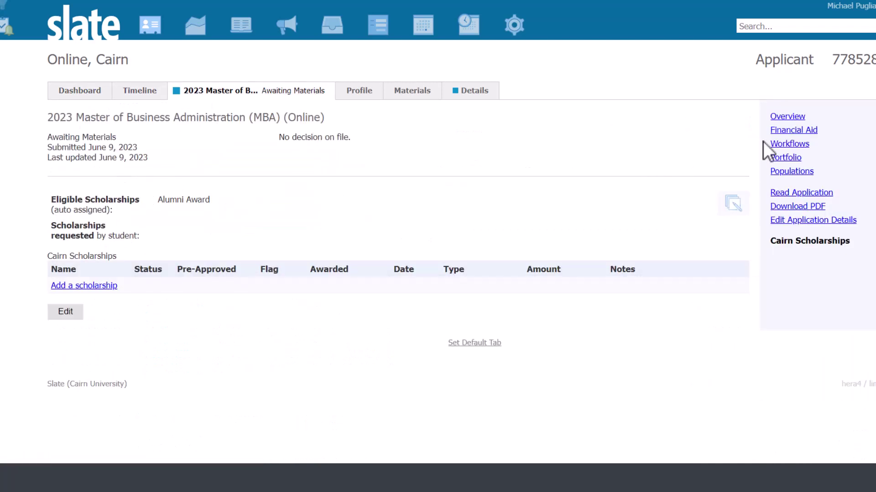
{"action": "left_click", "coordinate": [787, 117]}
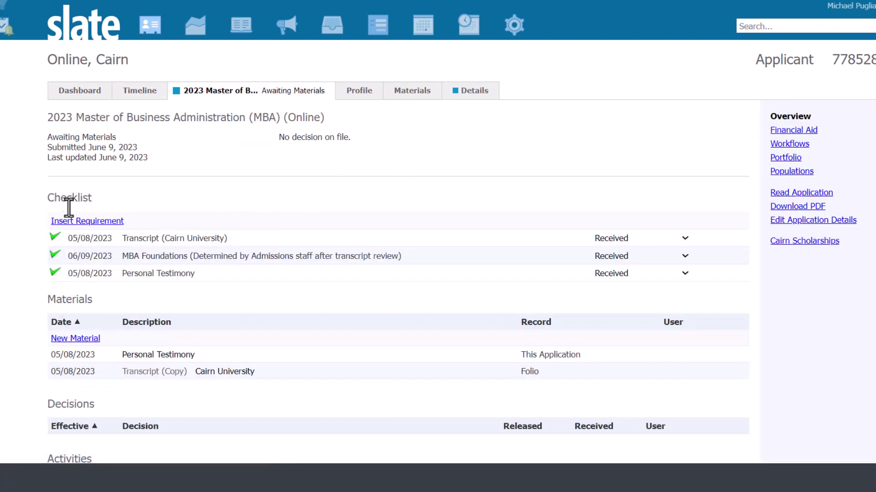
{"action": "scroll", "coordinate": [82, 249], "scroll_direction": "down", "scroll_amount": 4}
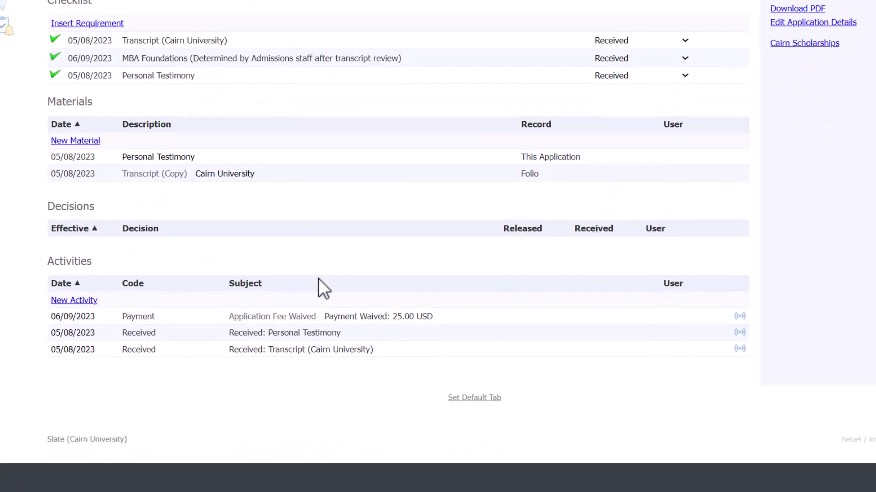
{"action": "scroll", "coordinate": [319, 278], "scroll_direction": "up", "scroll_amount": 4}
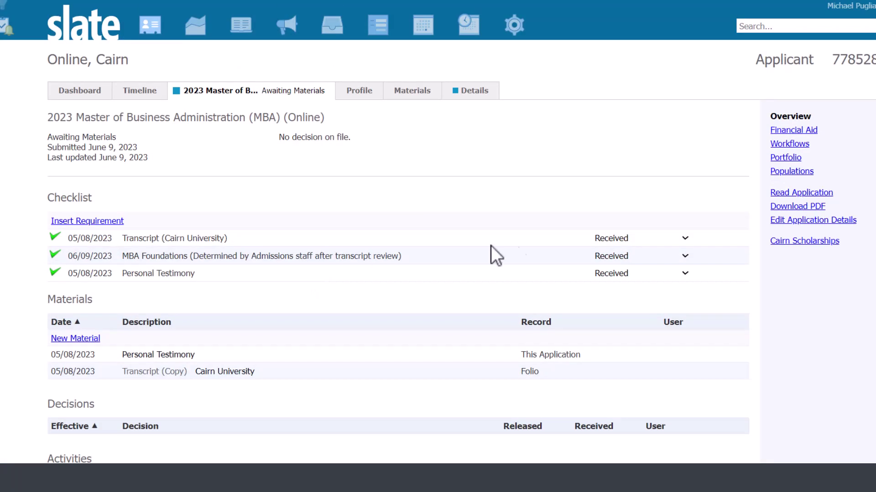